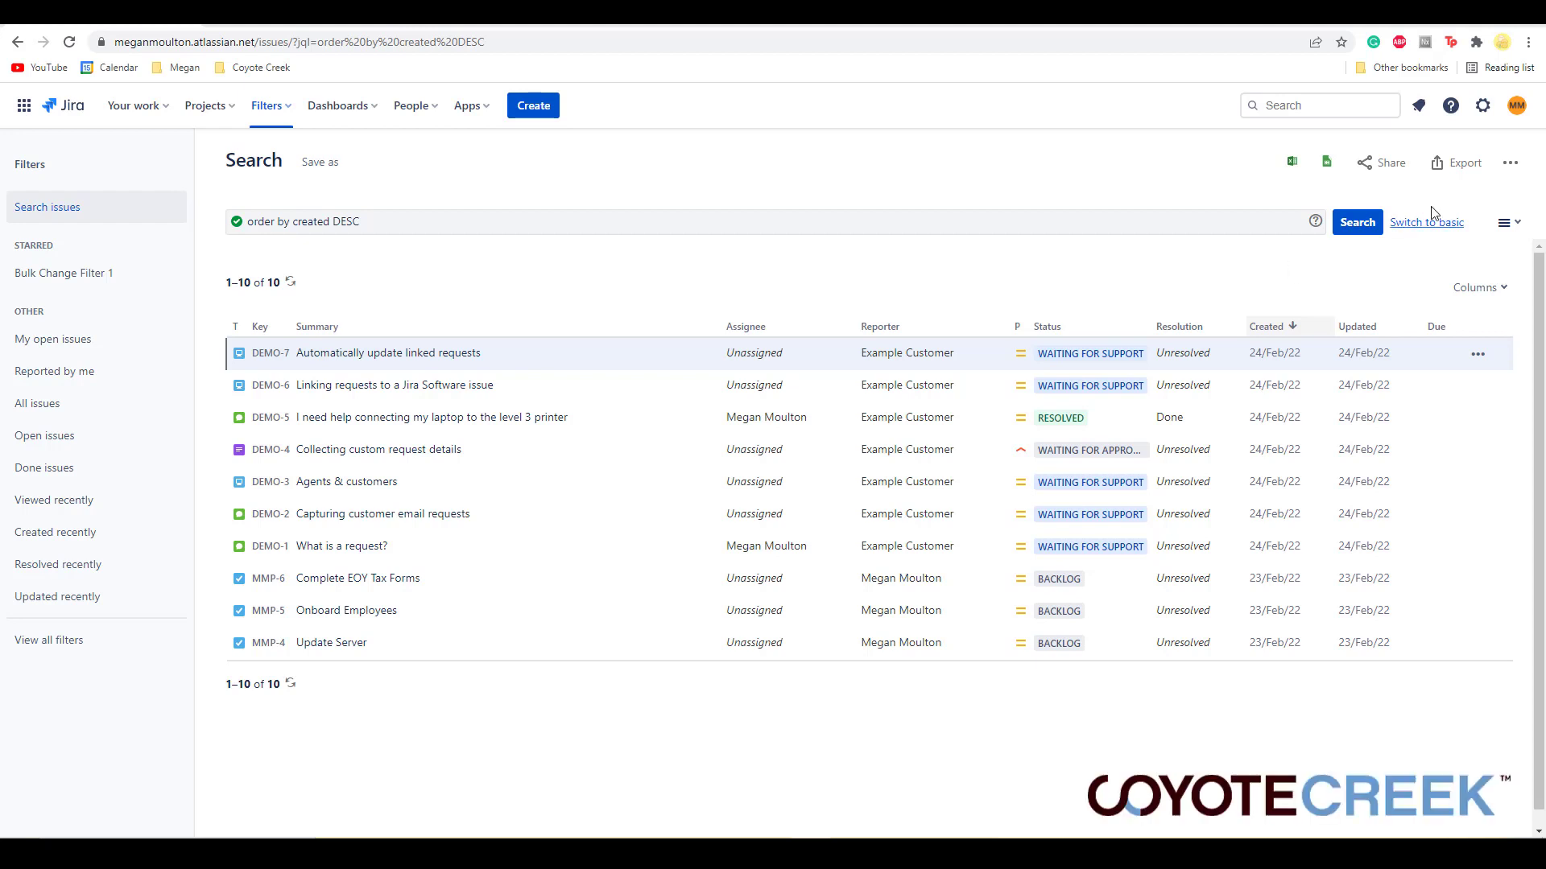
click(1510, 163)
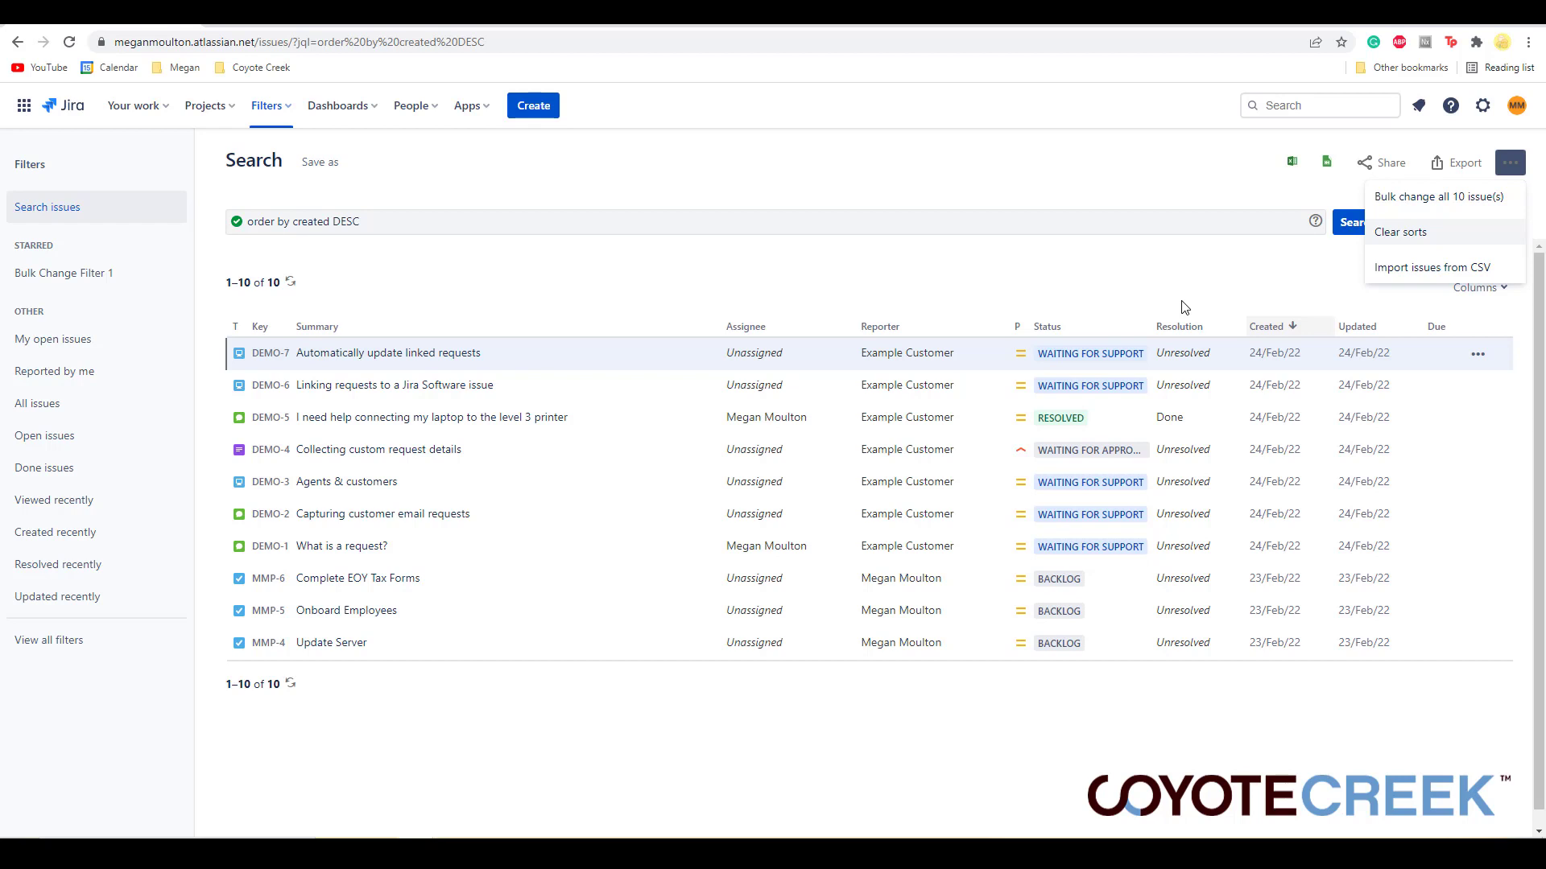
click(1183, 307)
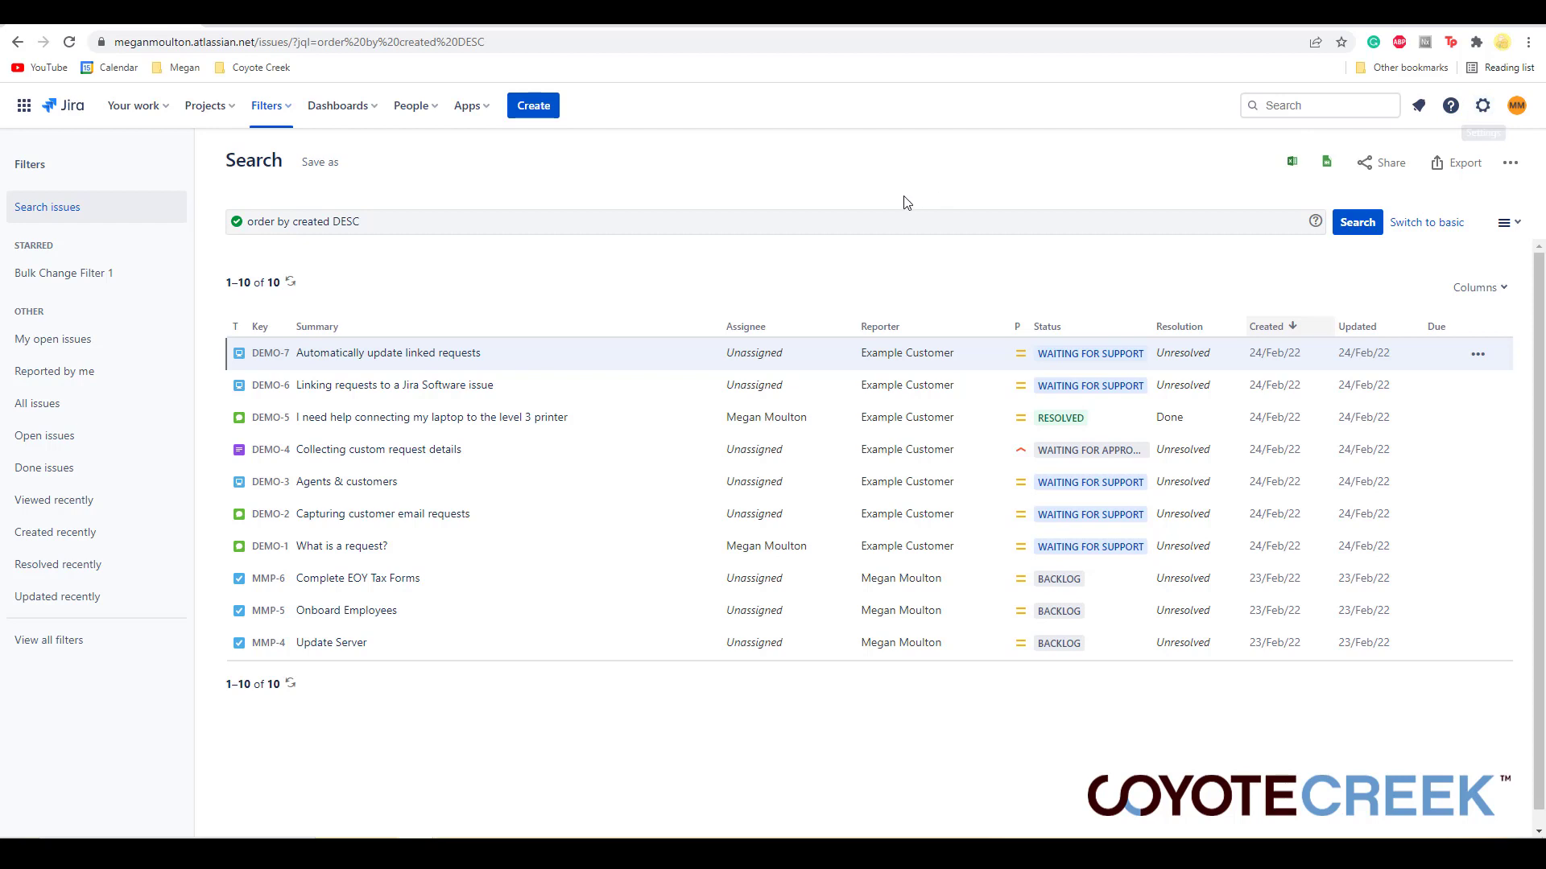
click(291, 120)
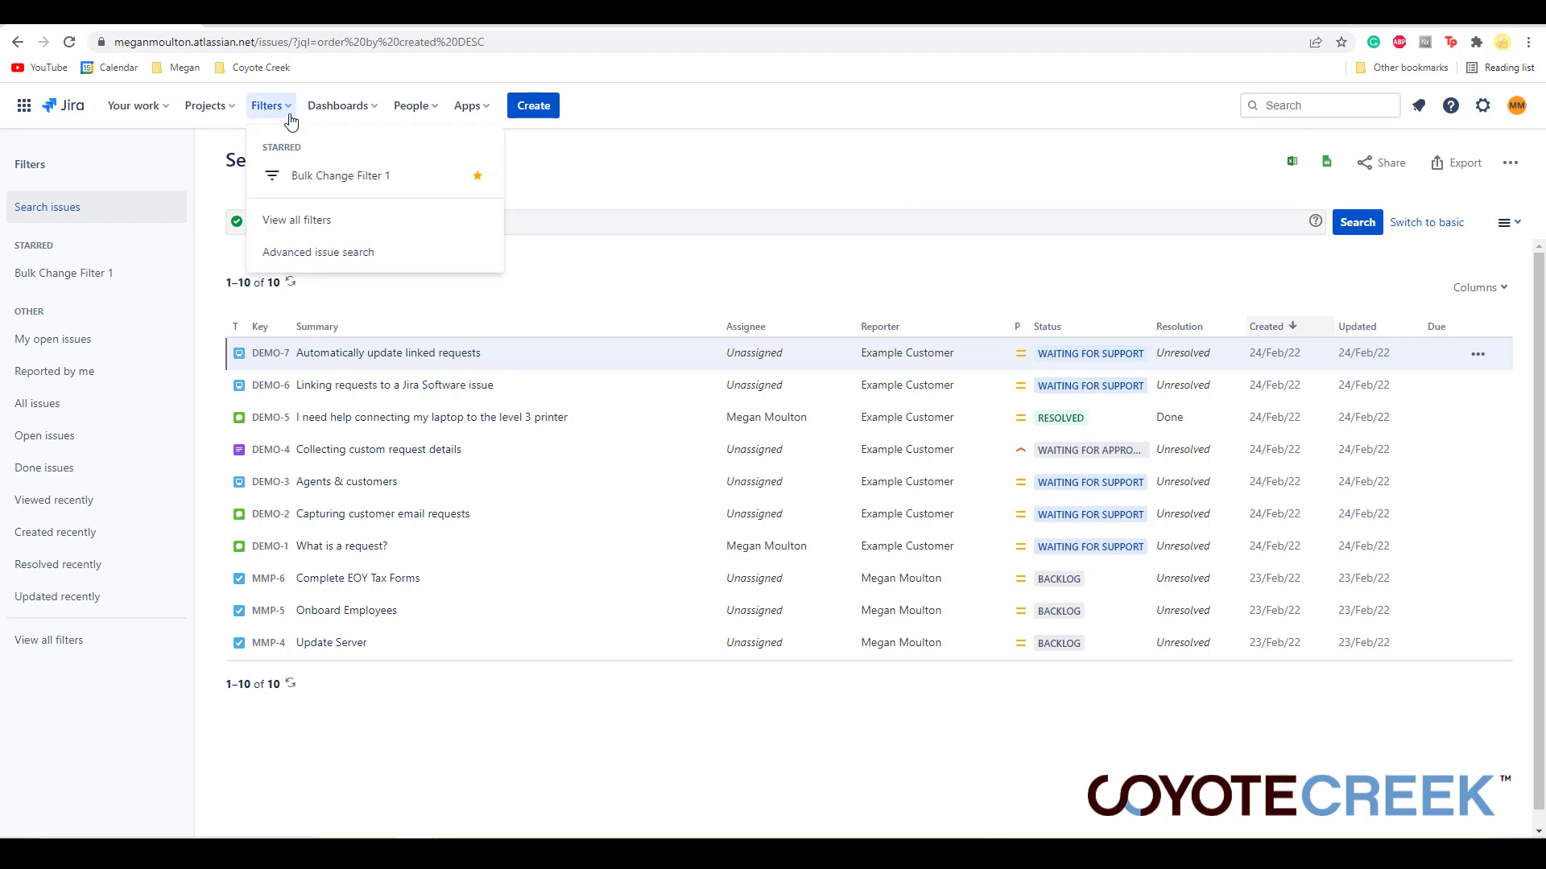
click(433, 253)
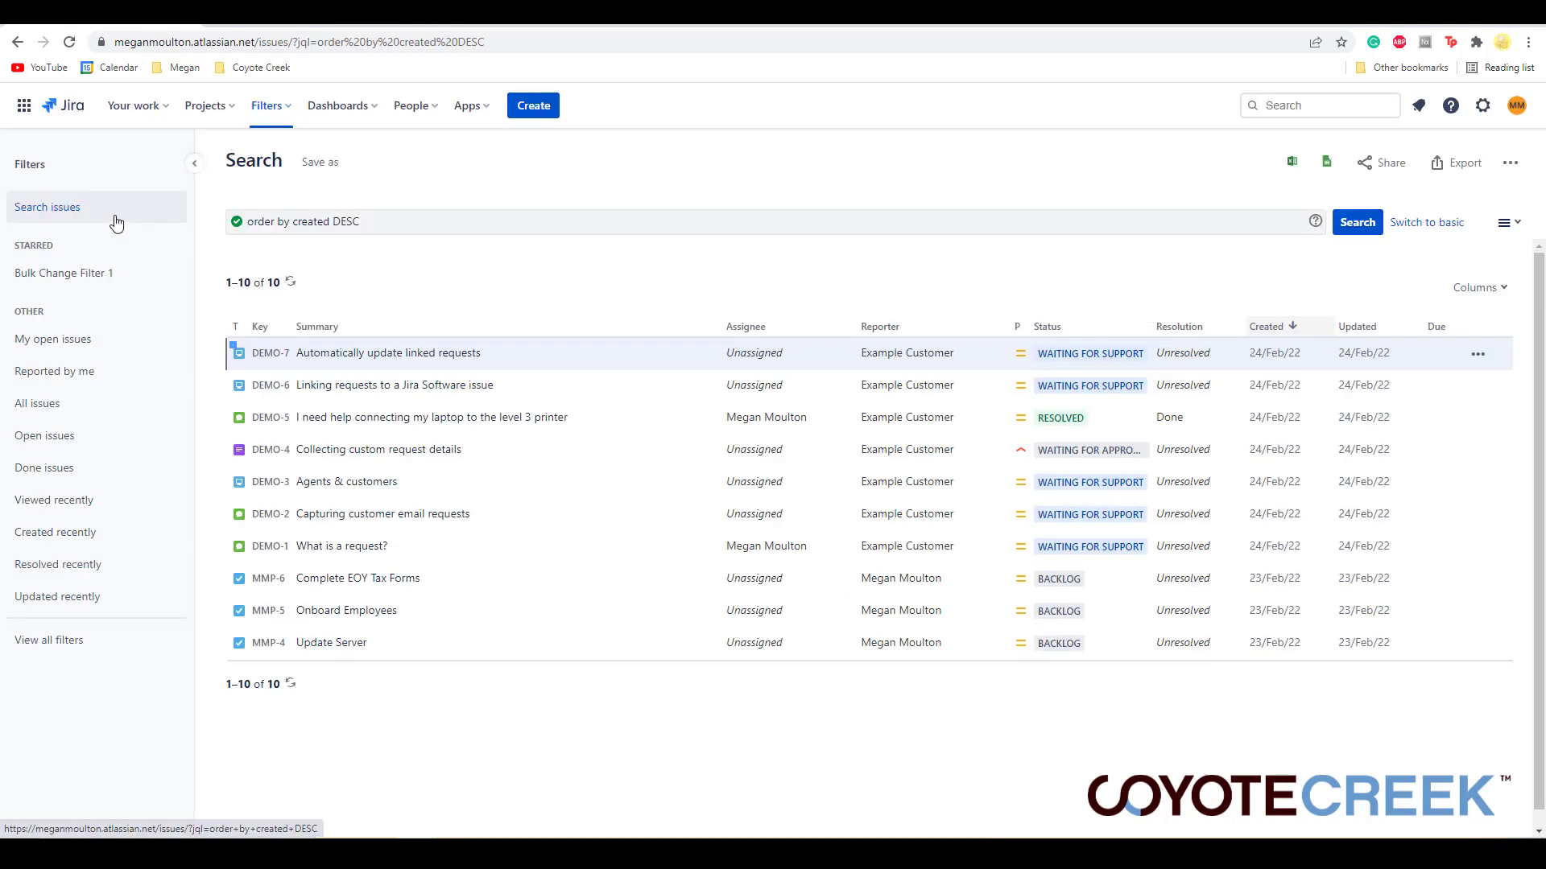
- Replace the search query with project = MMP AND resolution is EMPTY and run it
triple_click(397, 228)
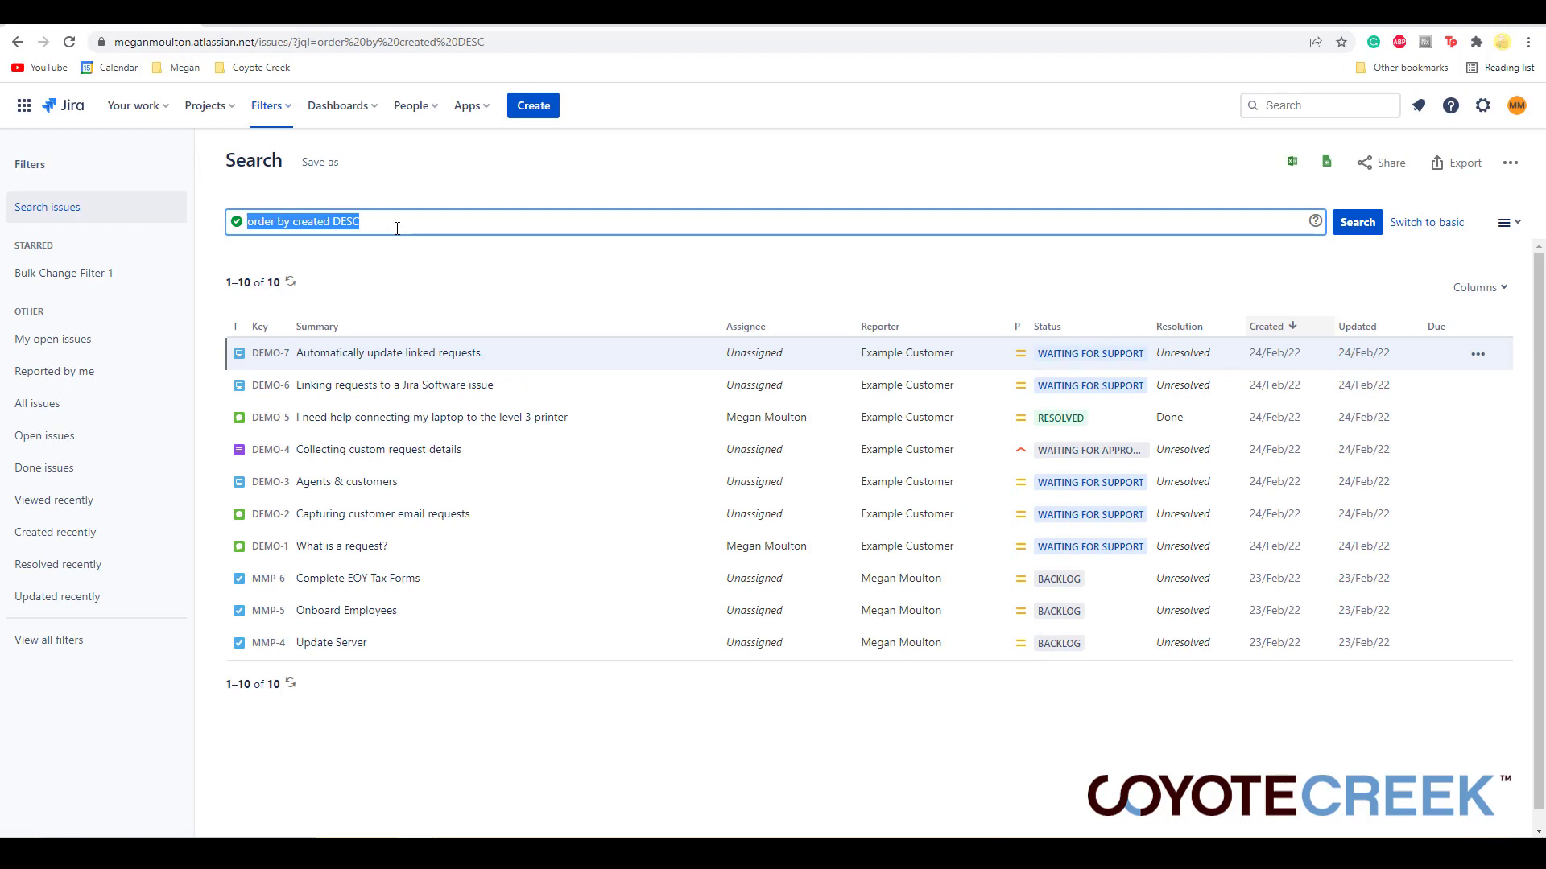
text(project = MMP AND resolution is EMPTY)
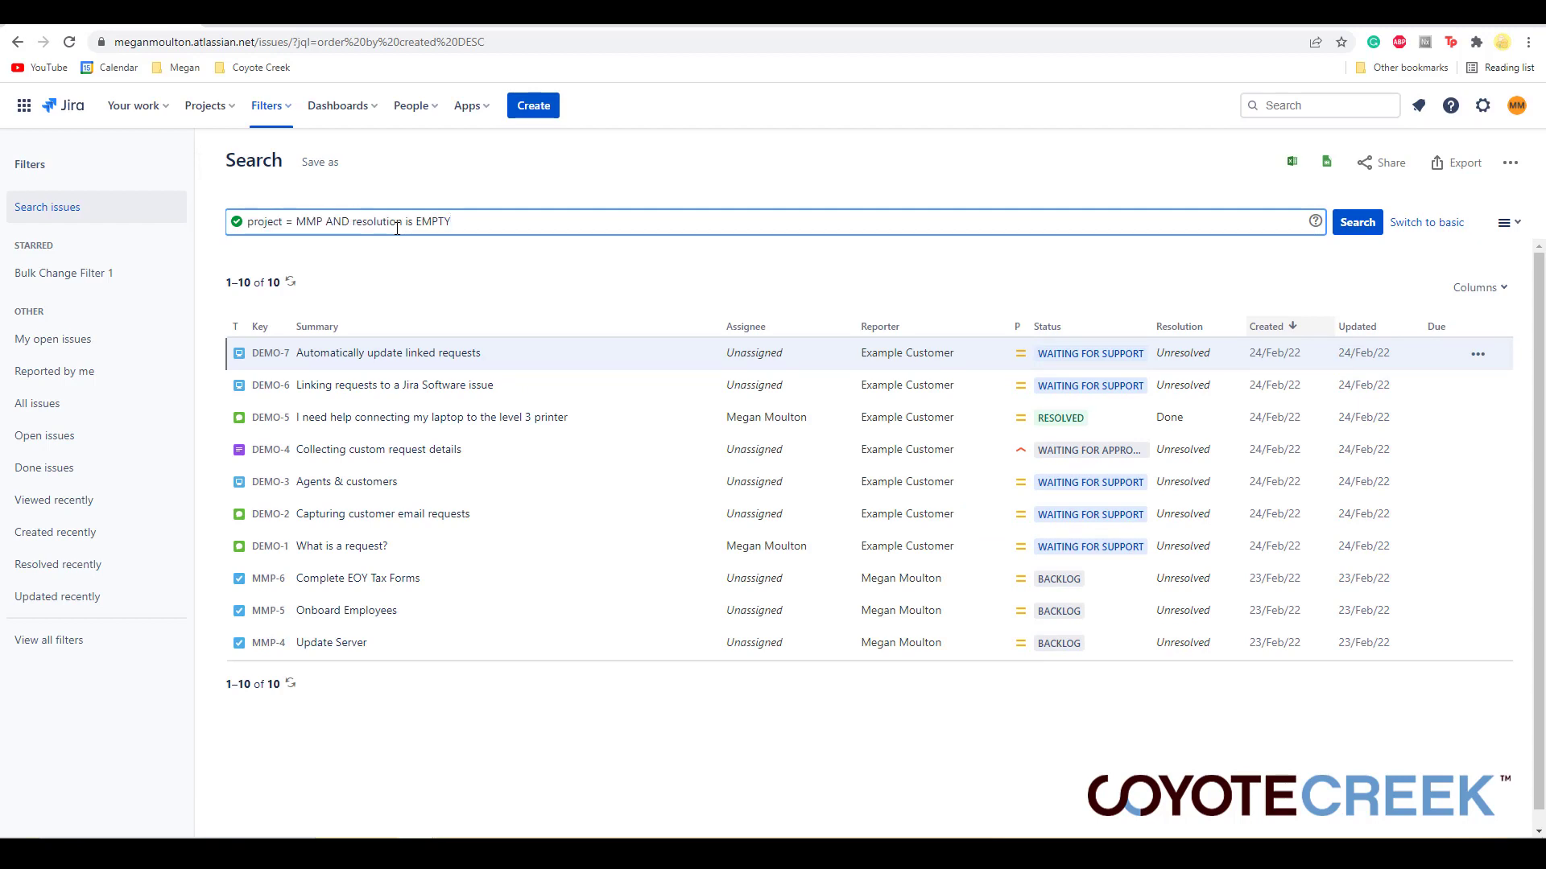
key(Return)
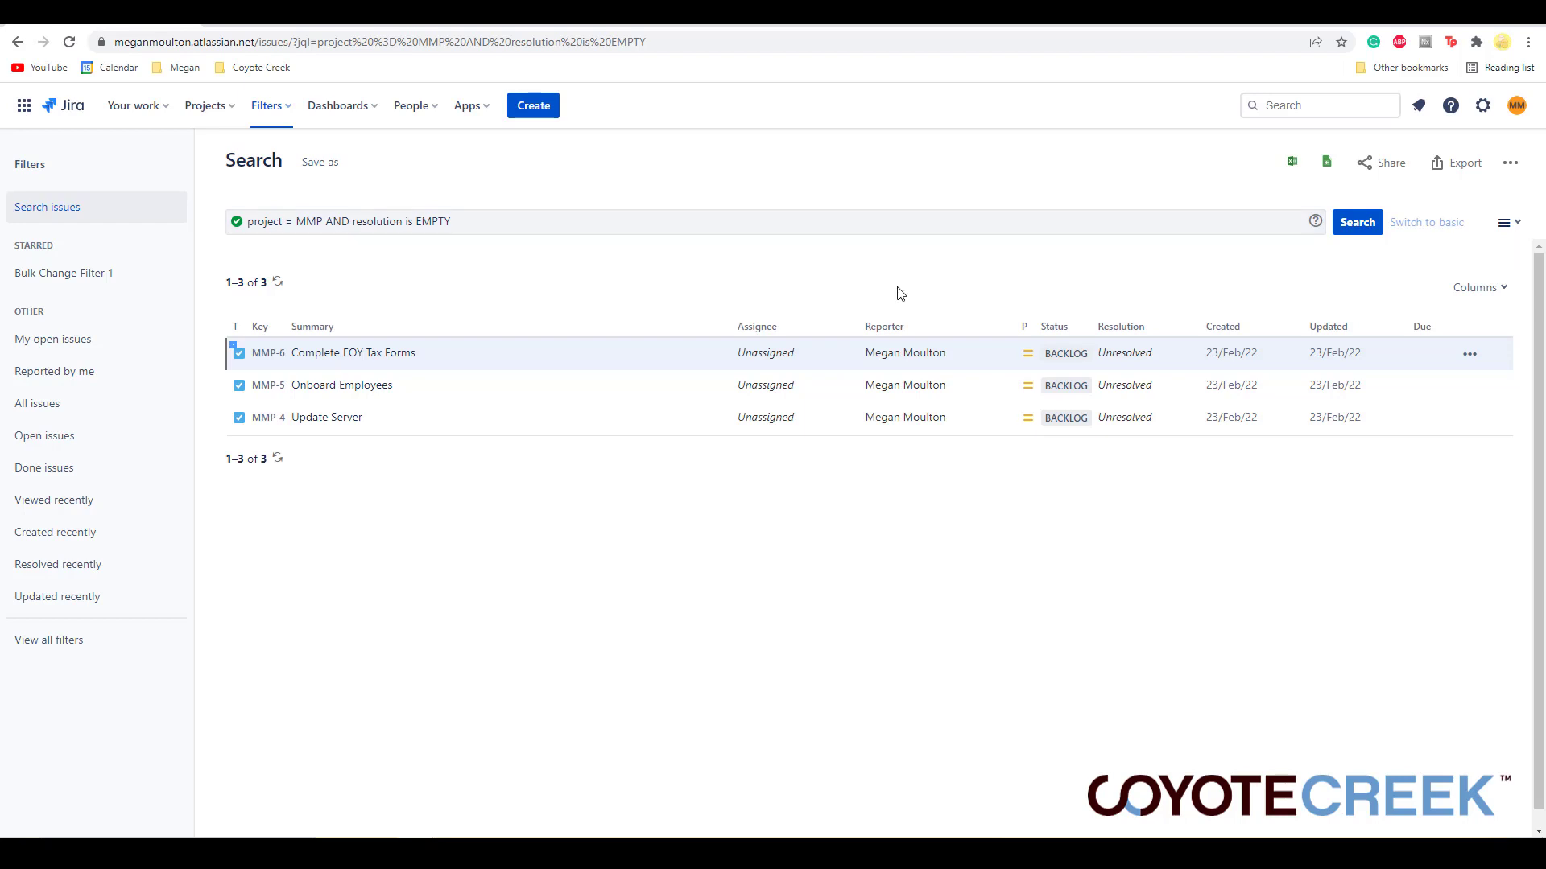
- Hide the Assignee, Created, Due date, Issue Type, Priority, Reporter, Resolution, Status and Updated columns
click(1484, 291)
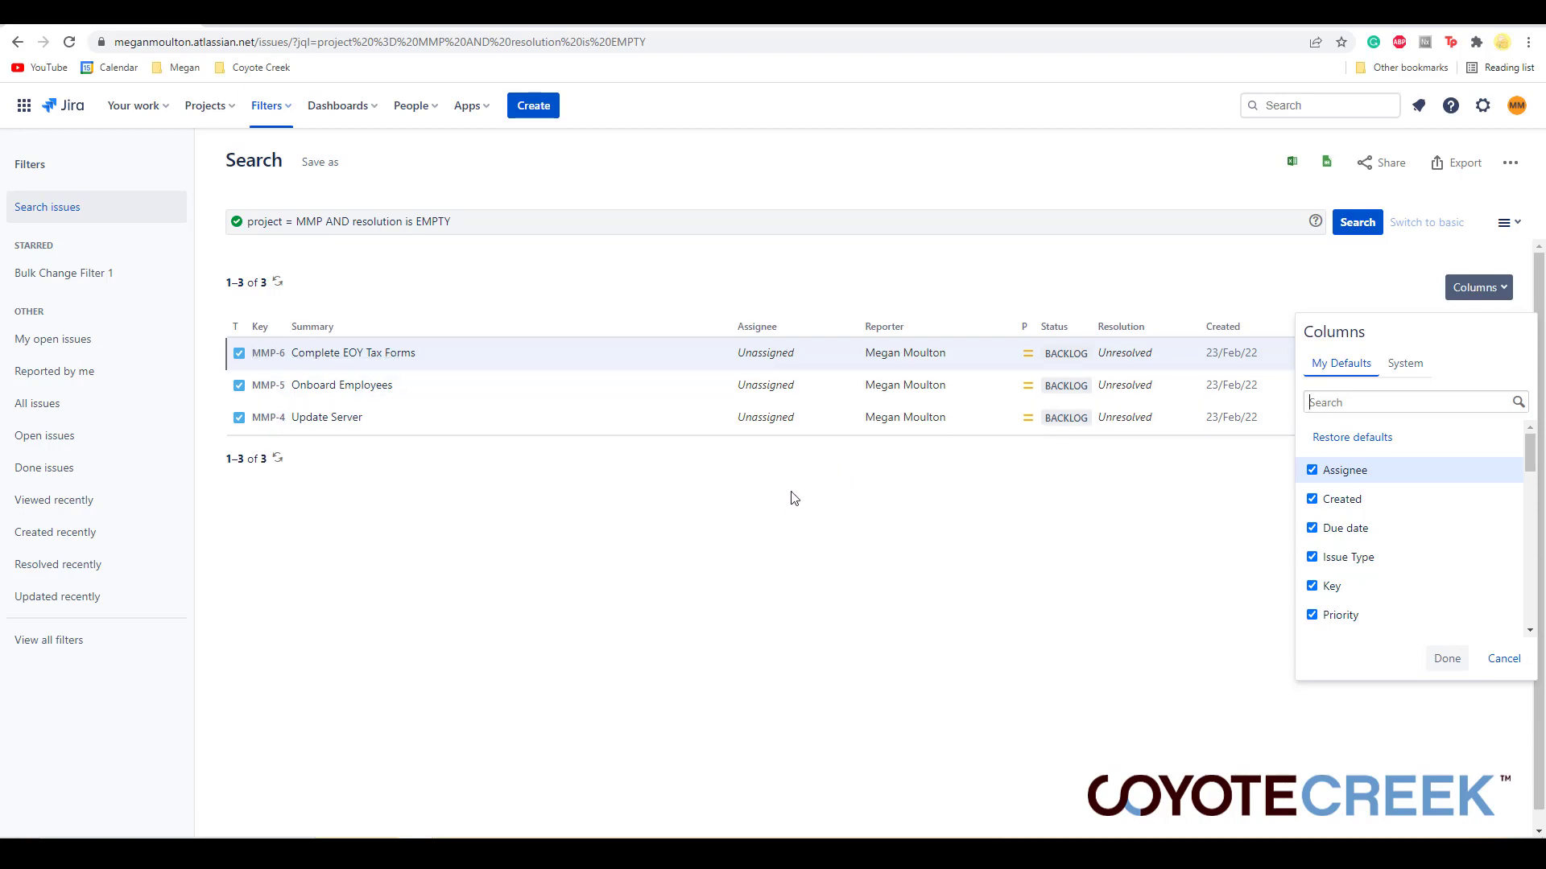
click(1366, 474)
click(1360, 503)
click(1364, 528)
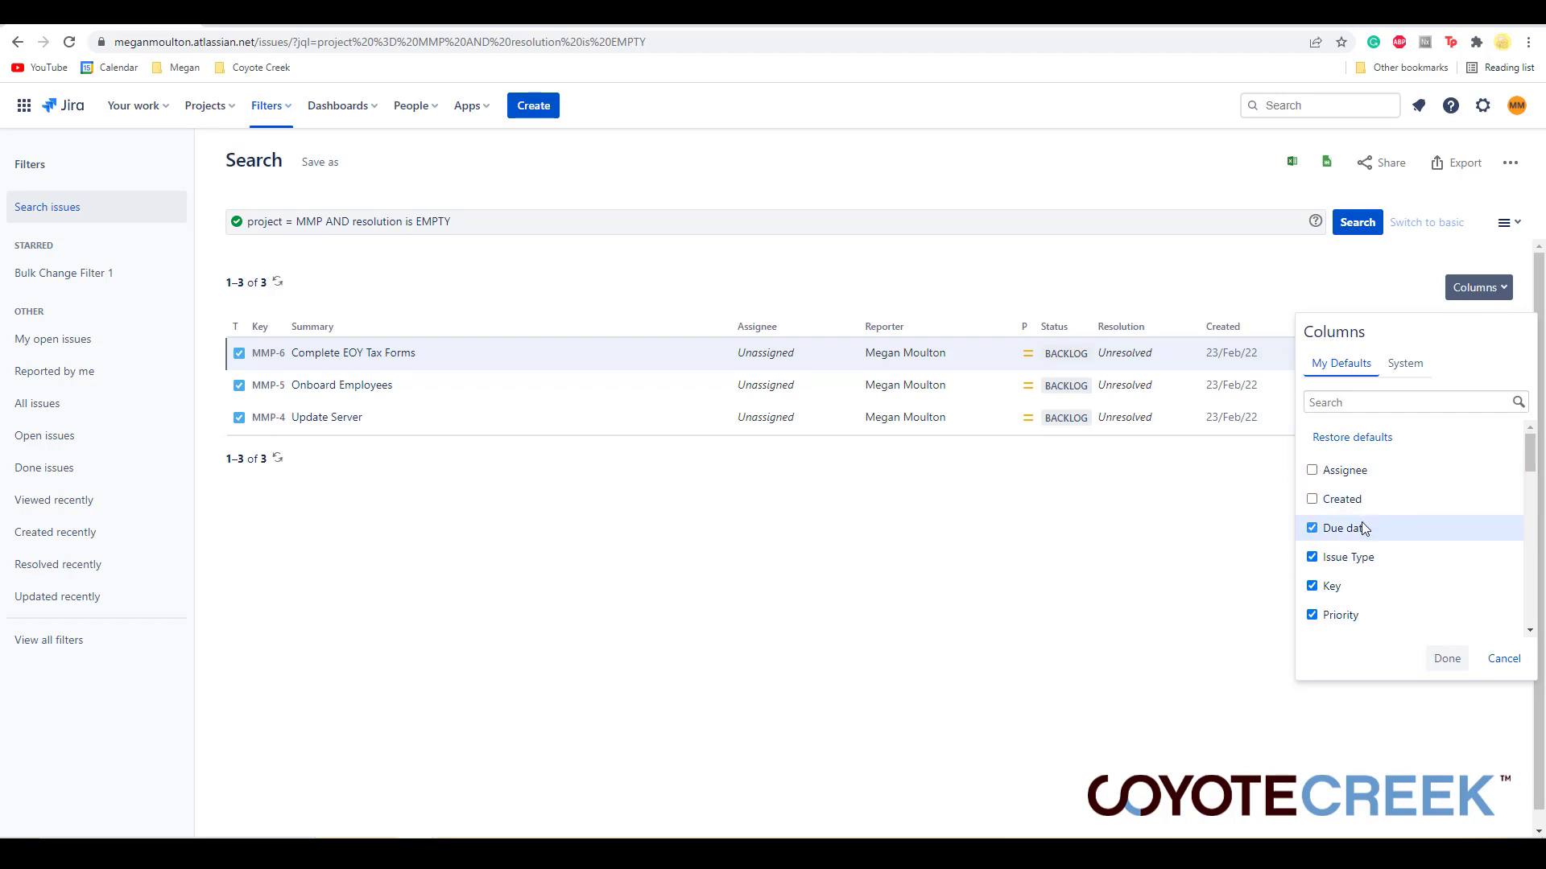
scroll(1366, 551, down, 1)
click(1369, 533)
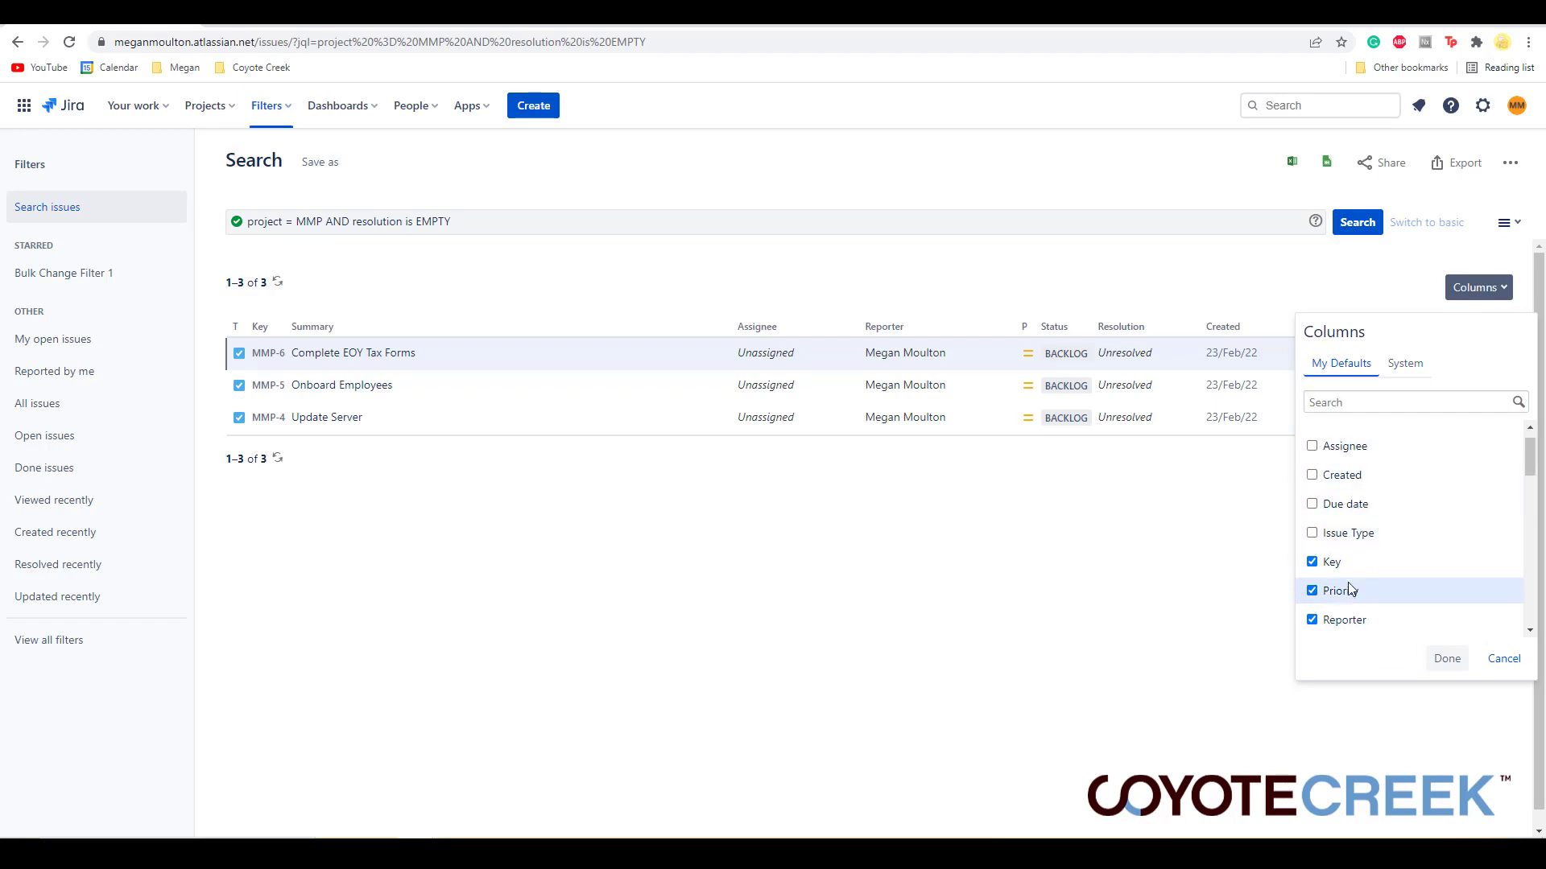
scroll(1361, 563, down, 2)
click(1356, 543)
click(1352, 576)
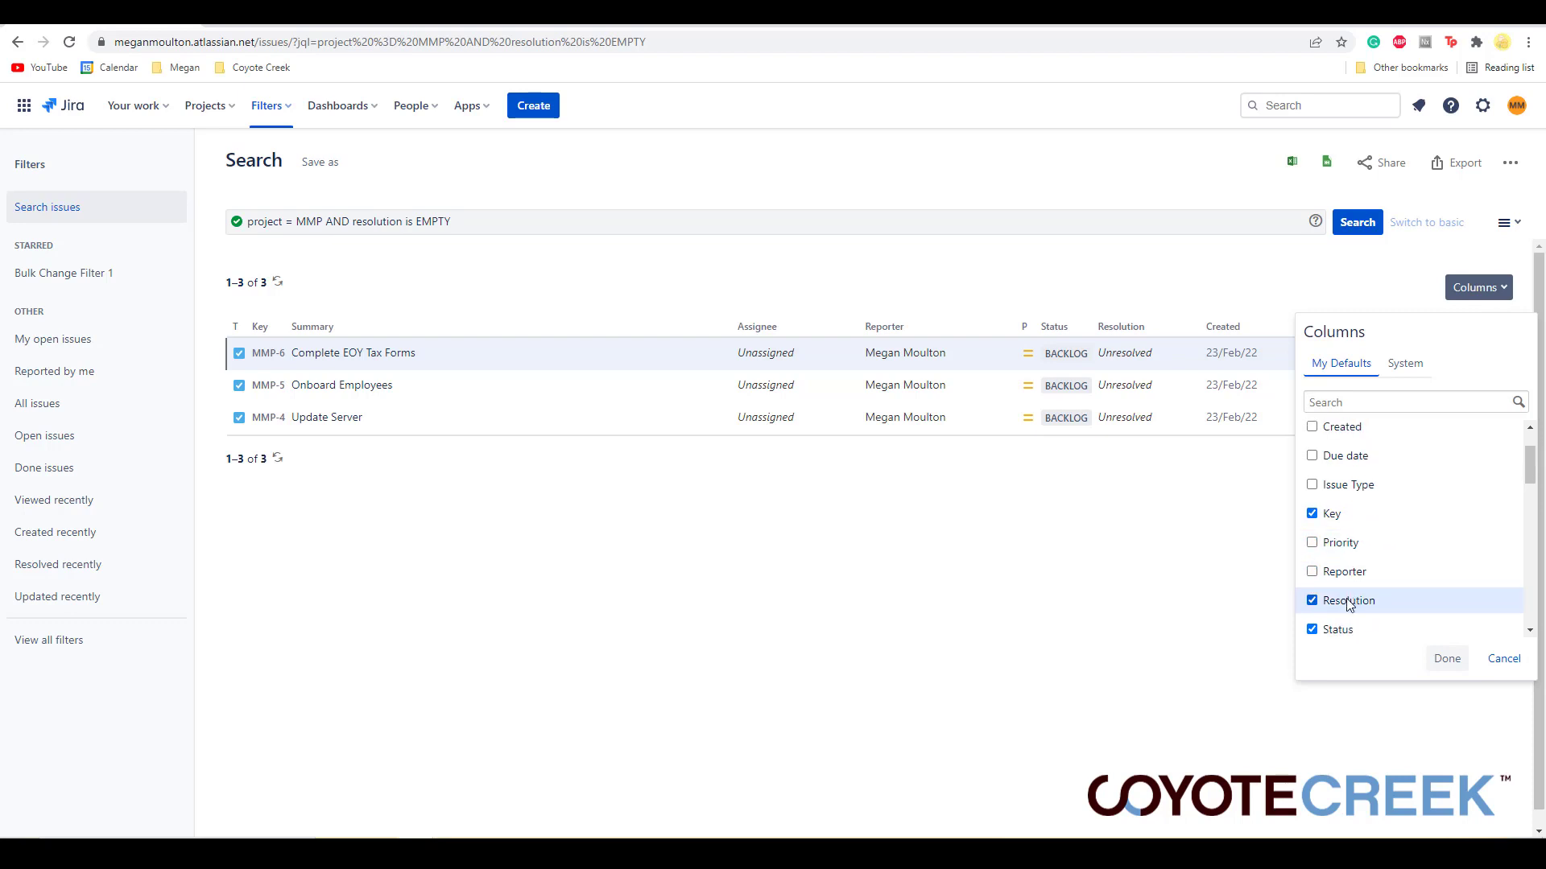
click(1357, 599)
scroll(1357, 599, down, 2)
click(1346, 559)
scroll(1359, 608, down, 1)
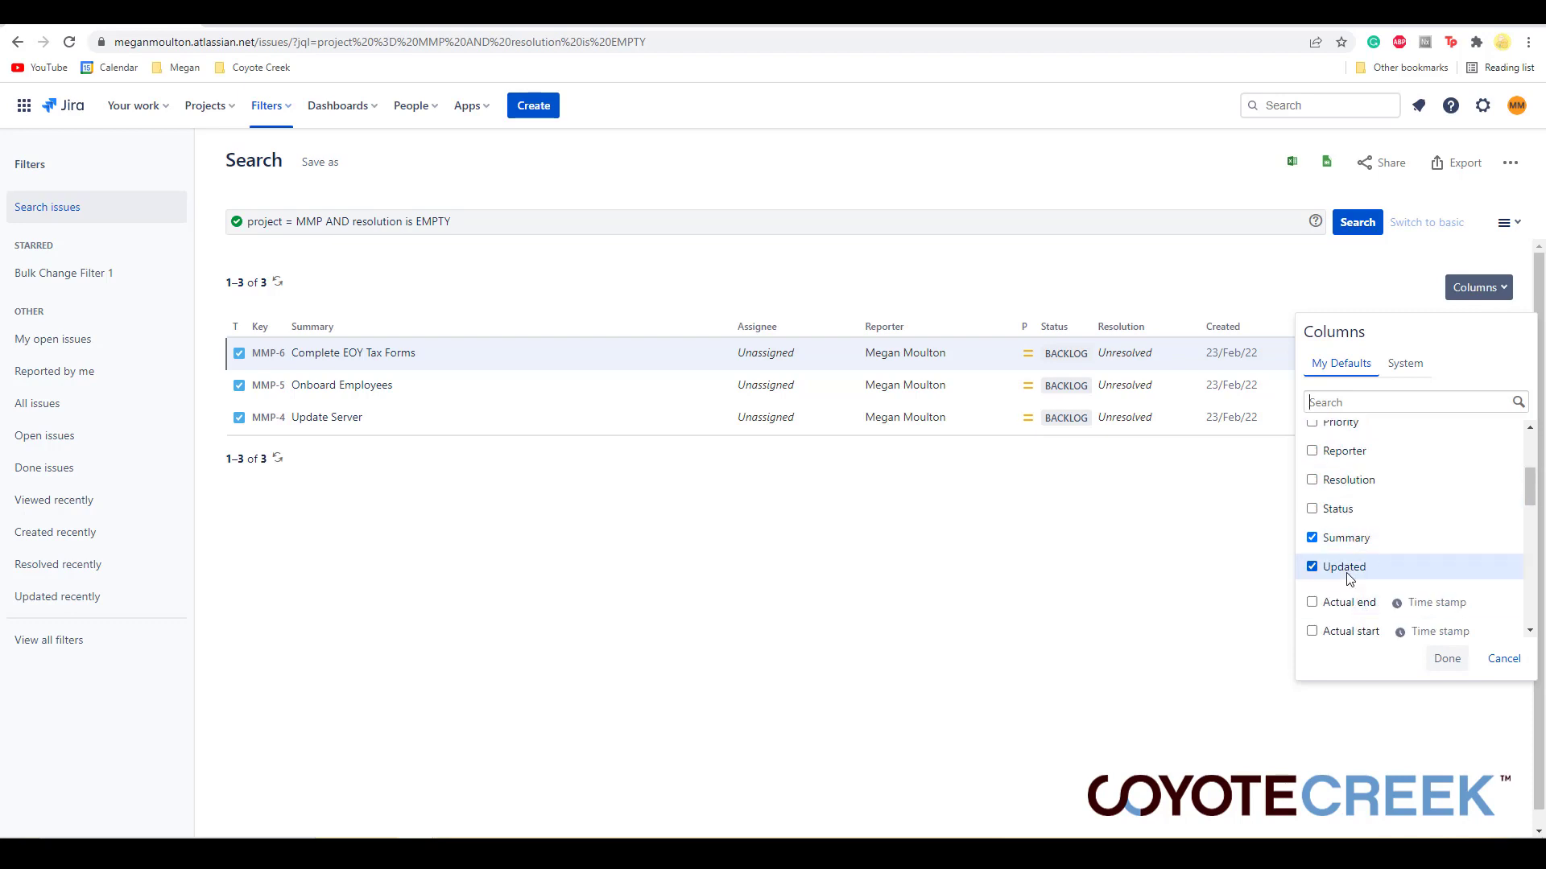
click(1349, 567)
- Add the Department column to the results and apply the column changes
click(1359, 403)
text(depar)
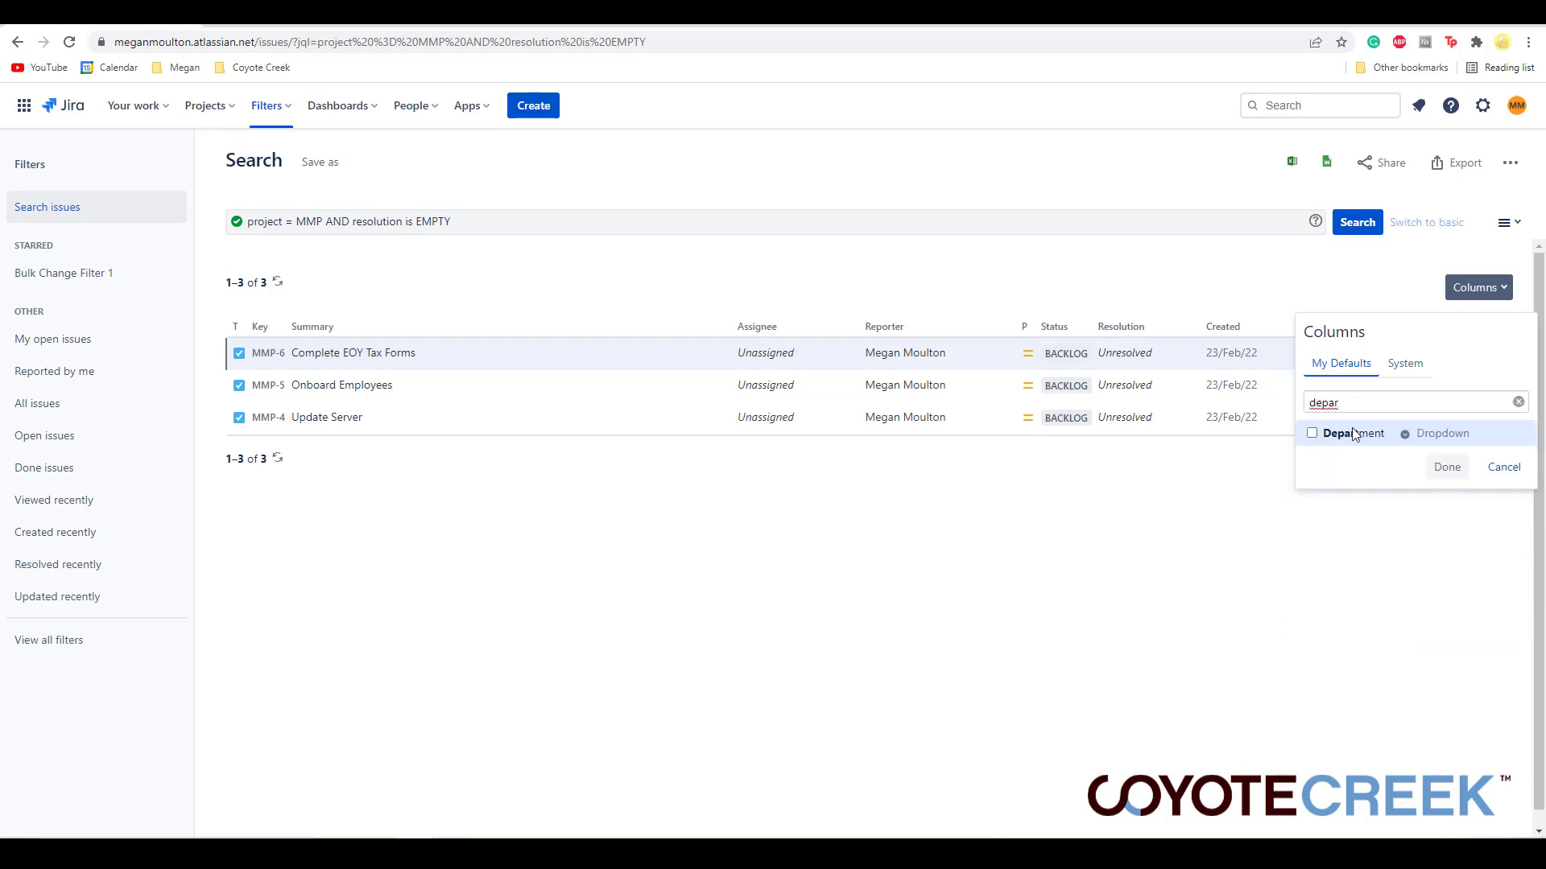
click(1355, 435)
click(1447, 468)
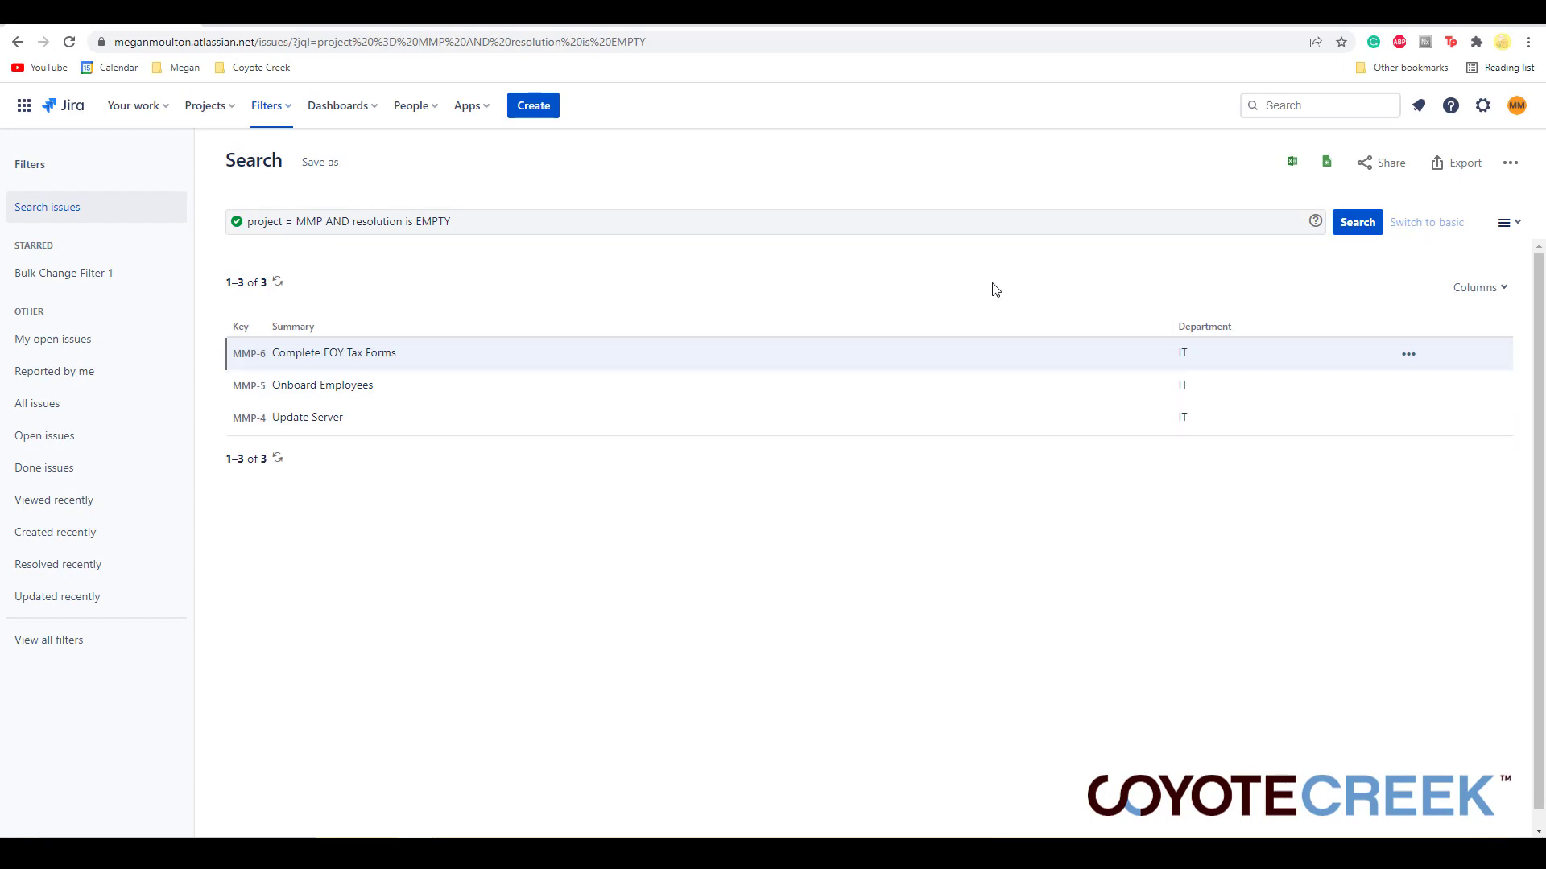
- Export the results as Excel CSV (current fields) and open the downloaded file
click(1462, 167)
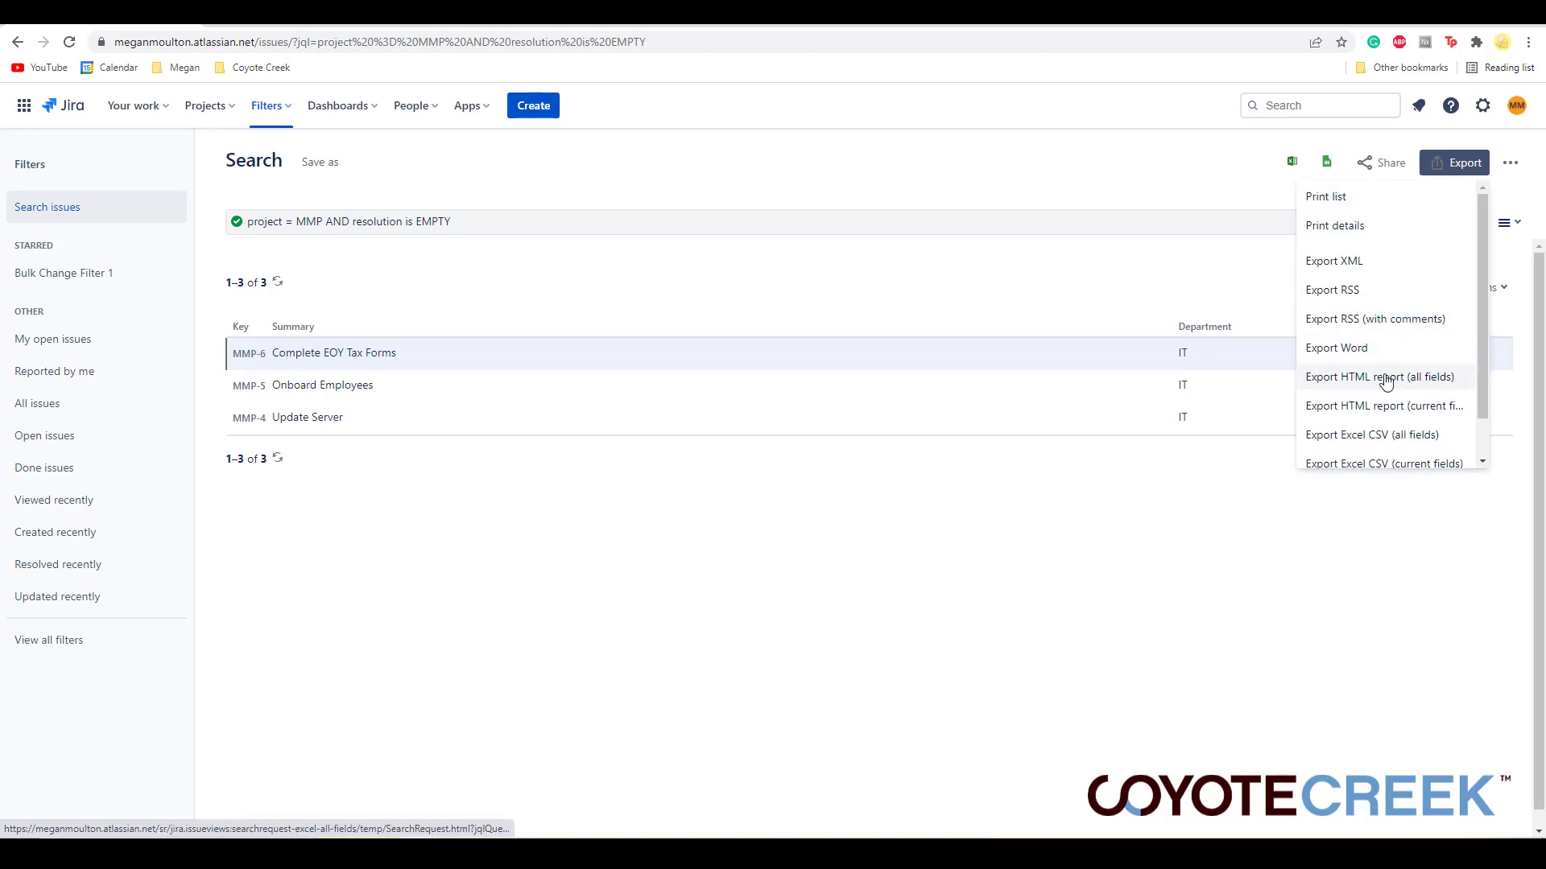
scroll(1381, 393, down, 1)
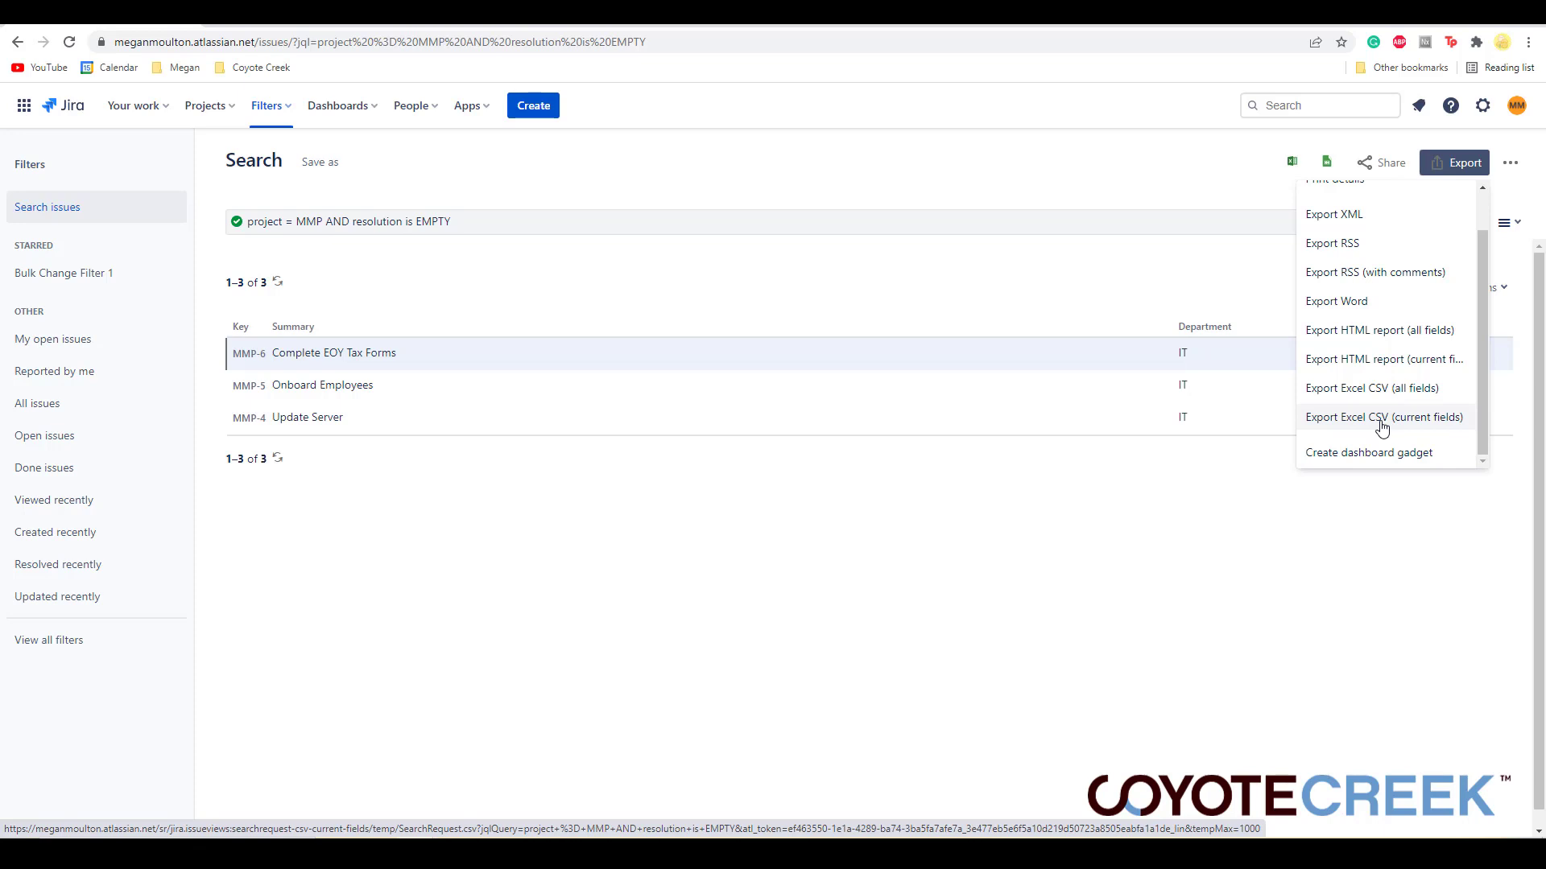
click(1383, 418)
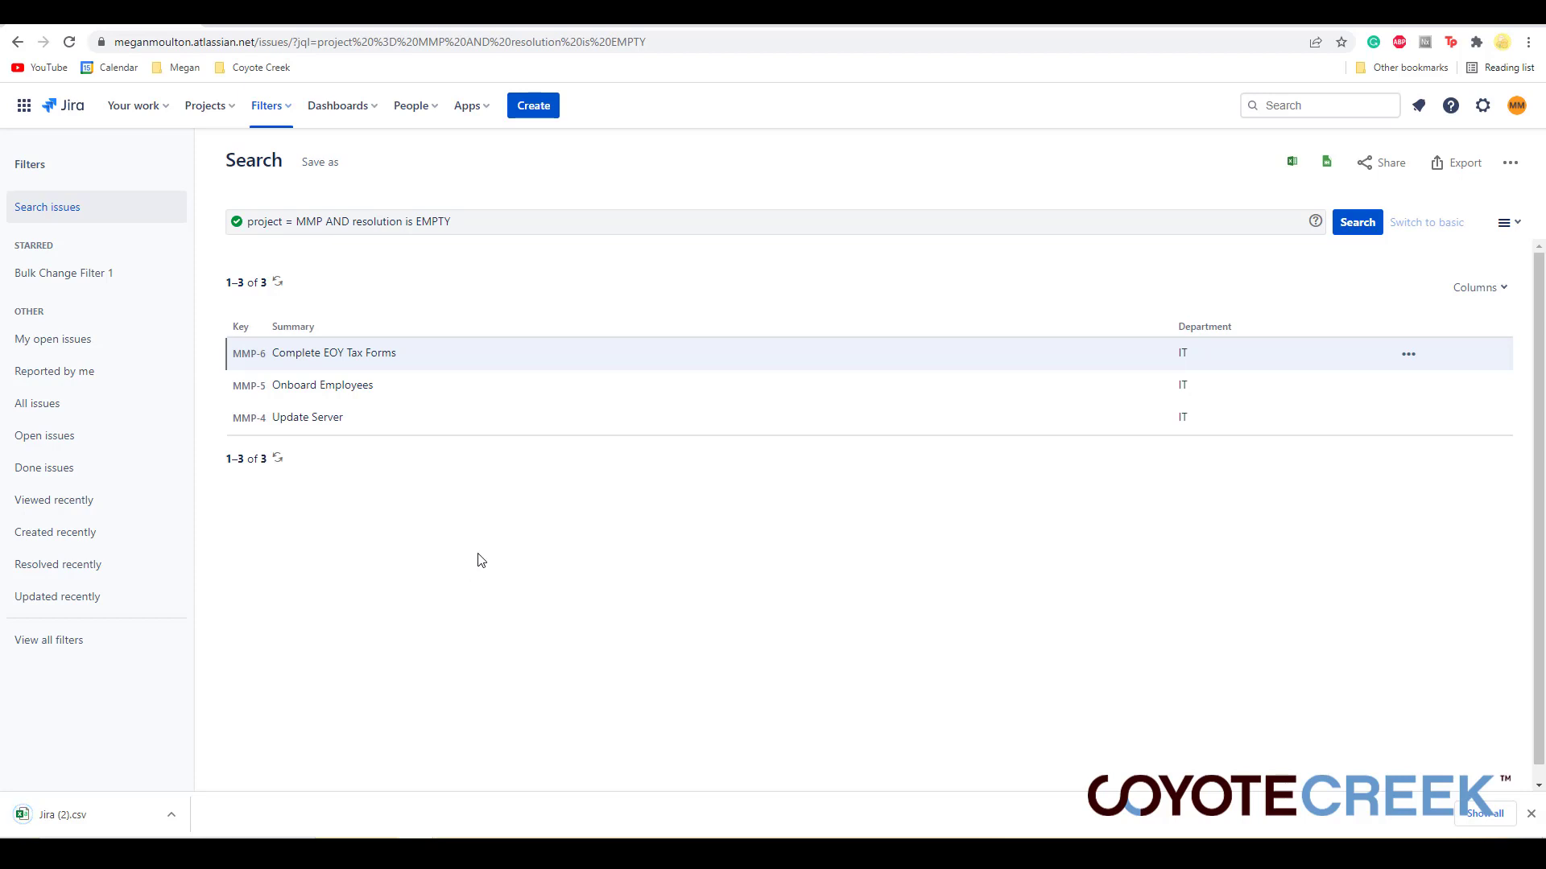
click(32, 811)
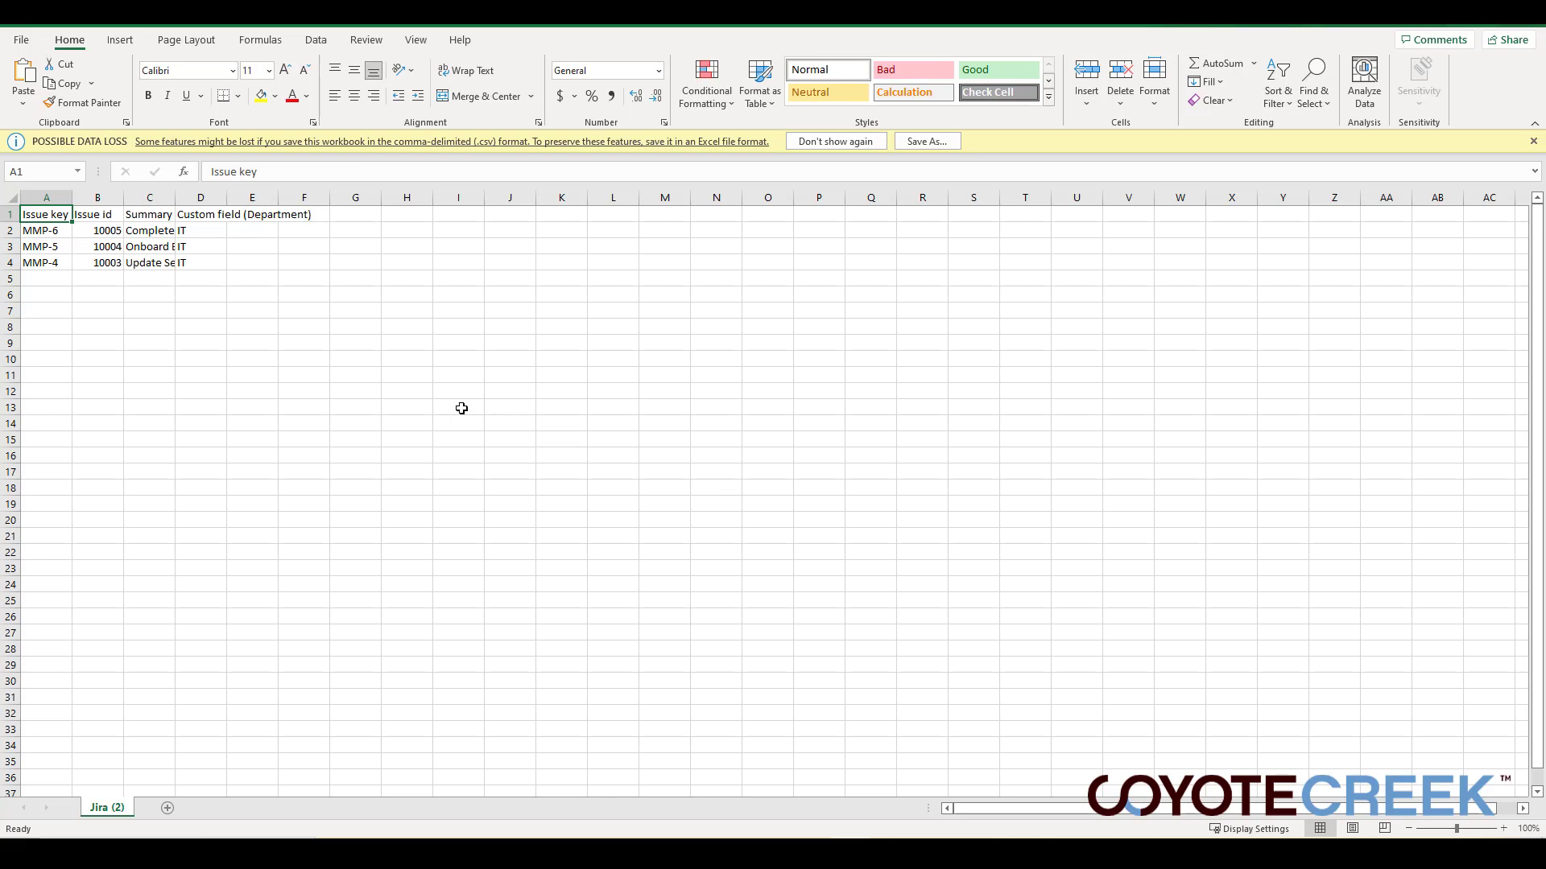
- Autofit the Summary column width to its contents
click(450, 360)
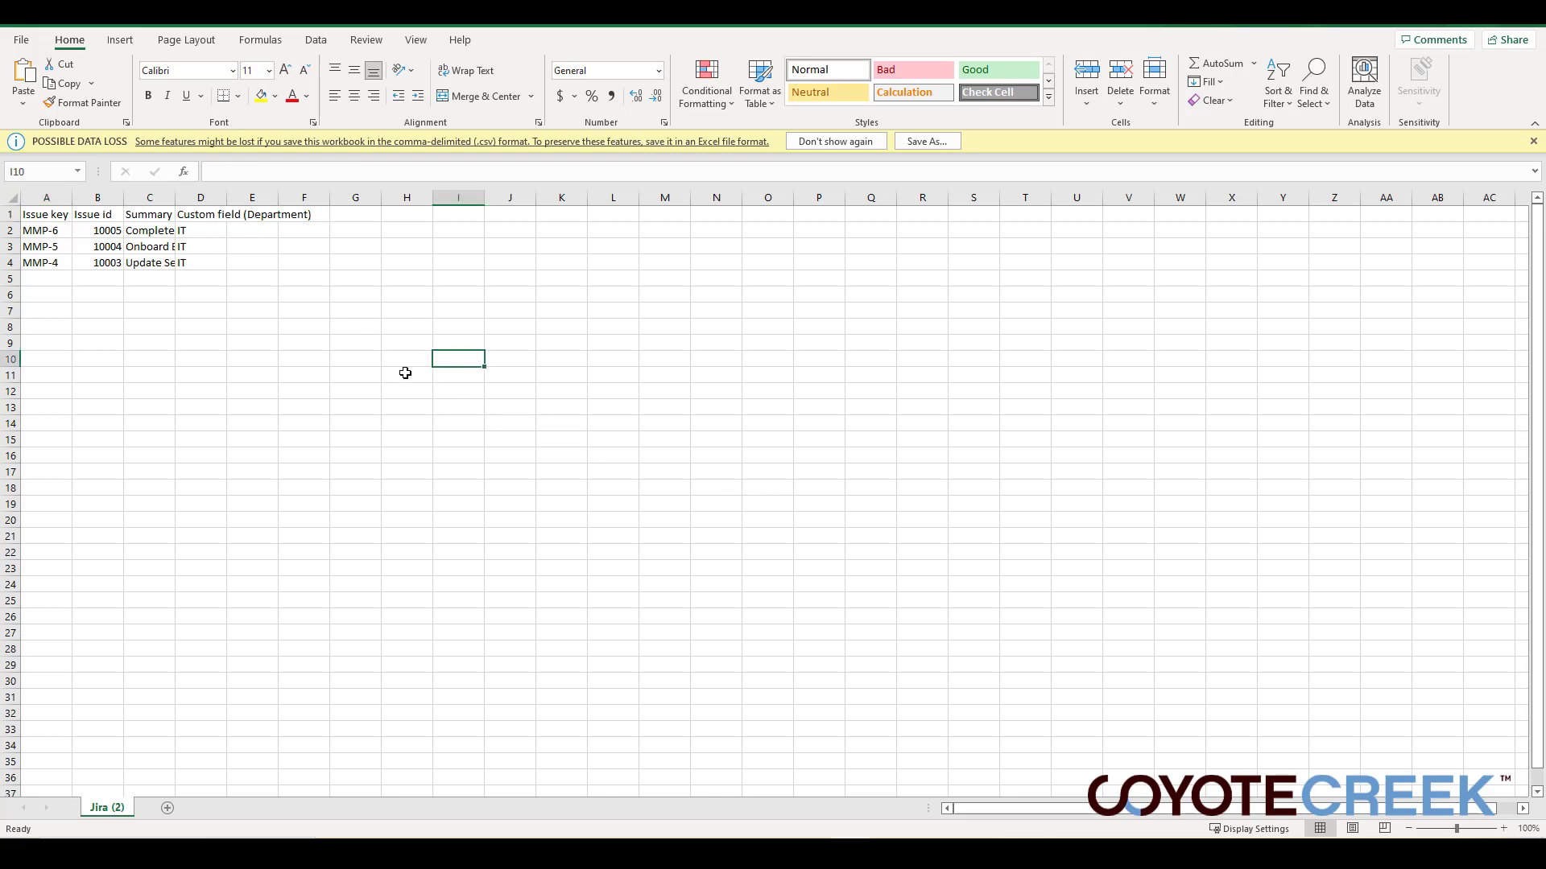
double_click(175, 197)
click(326, 249)
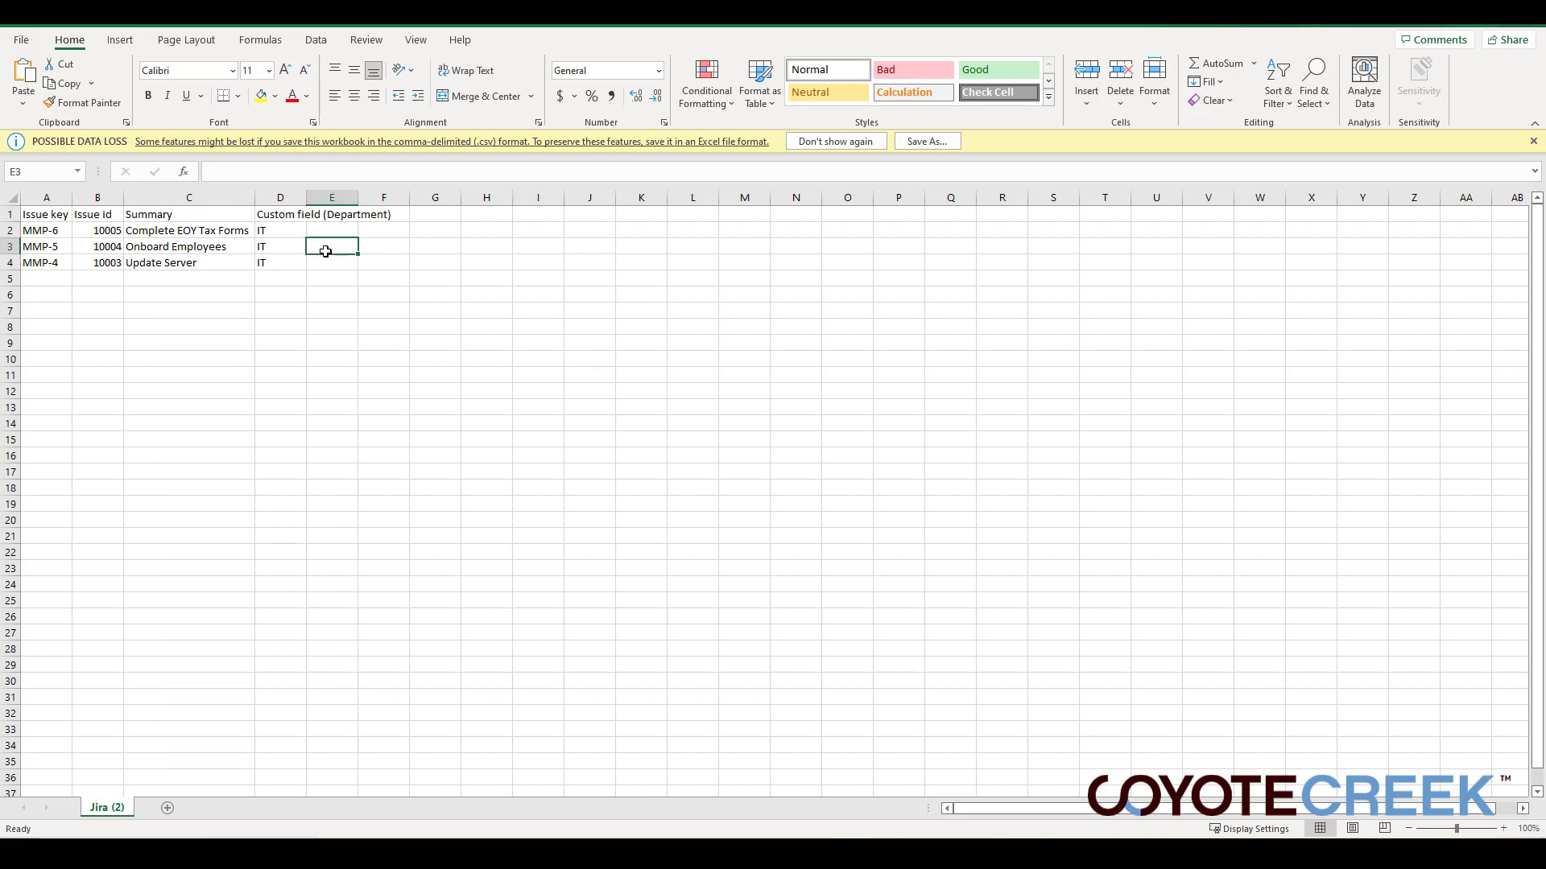
click(35, 293)
click(95, 279)
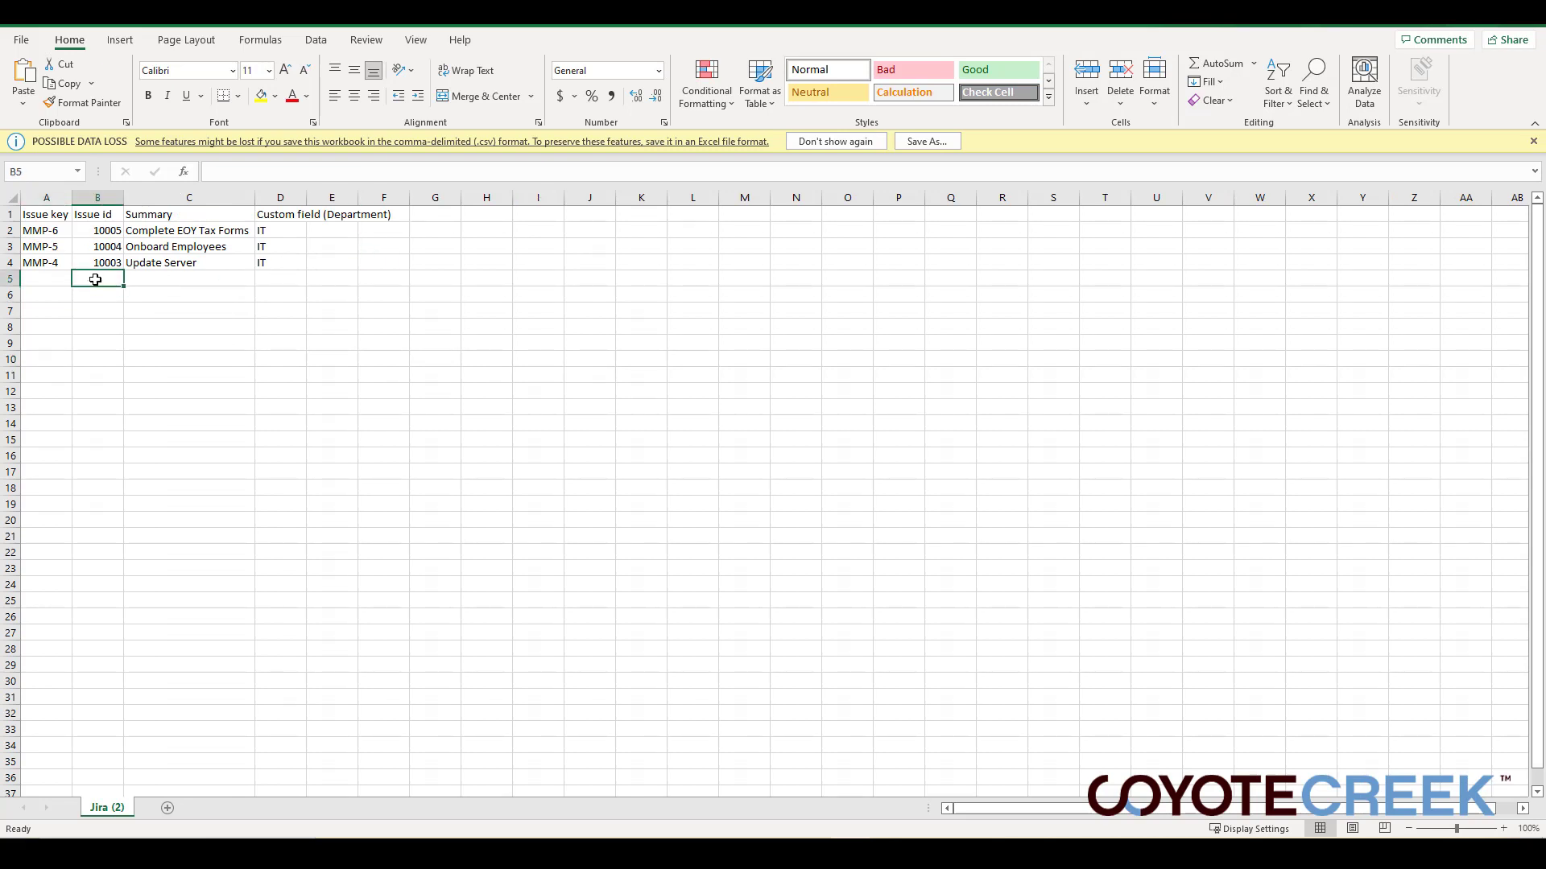
click(182, 280)
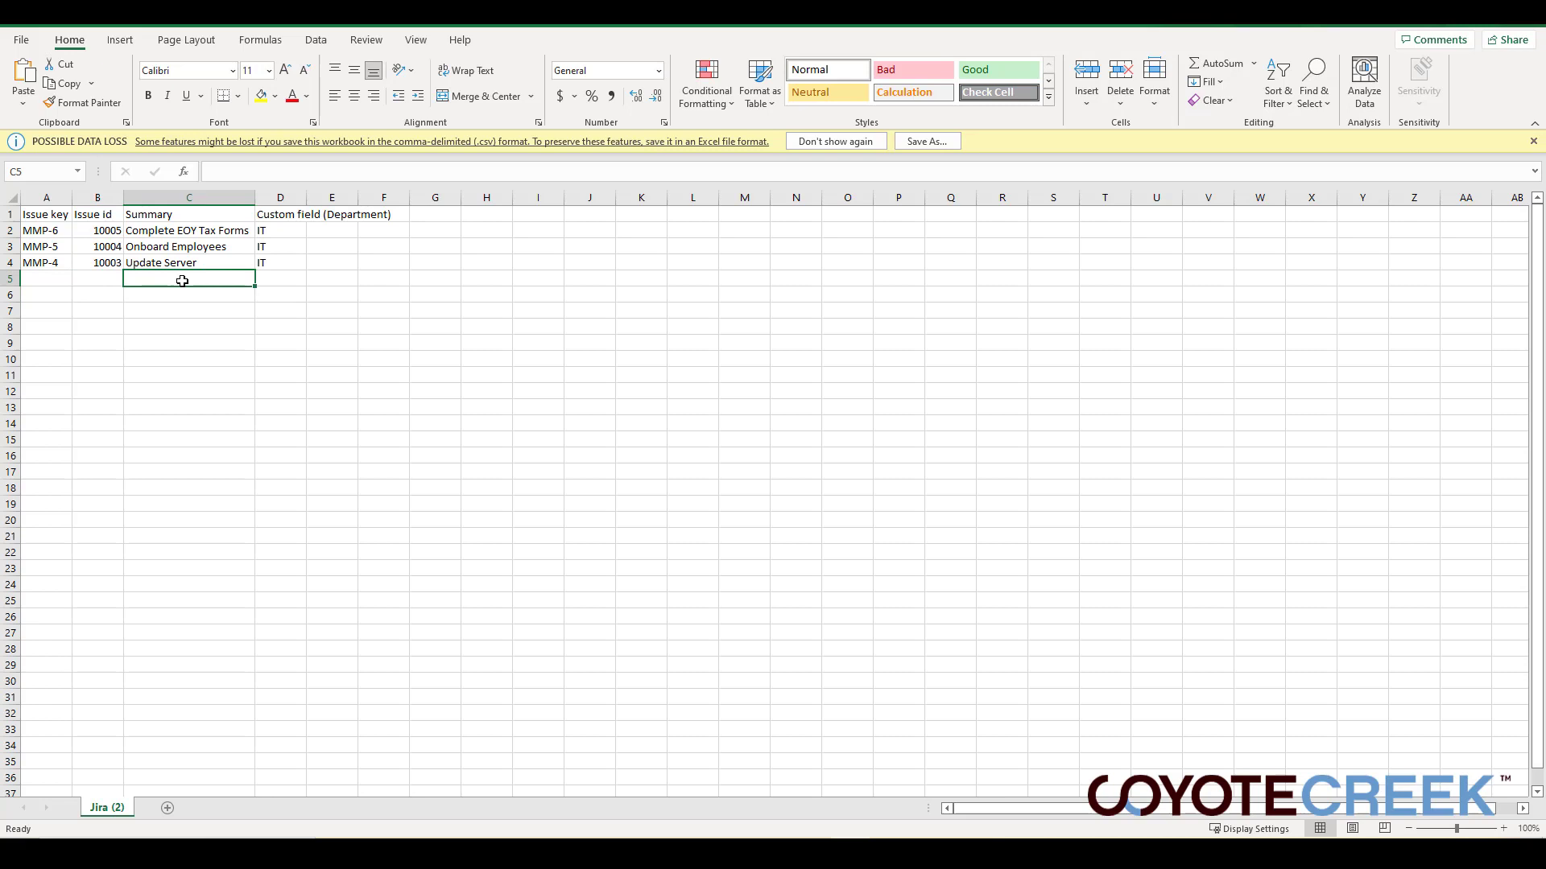
click(283, 277)
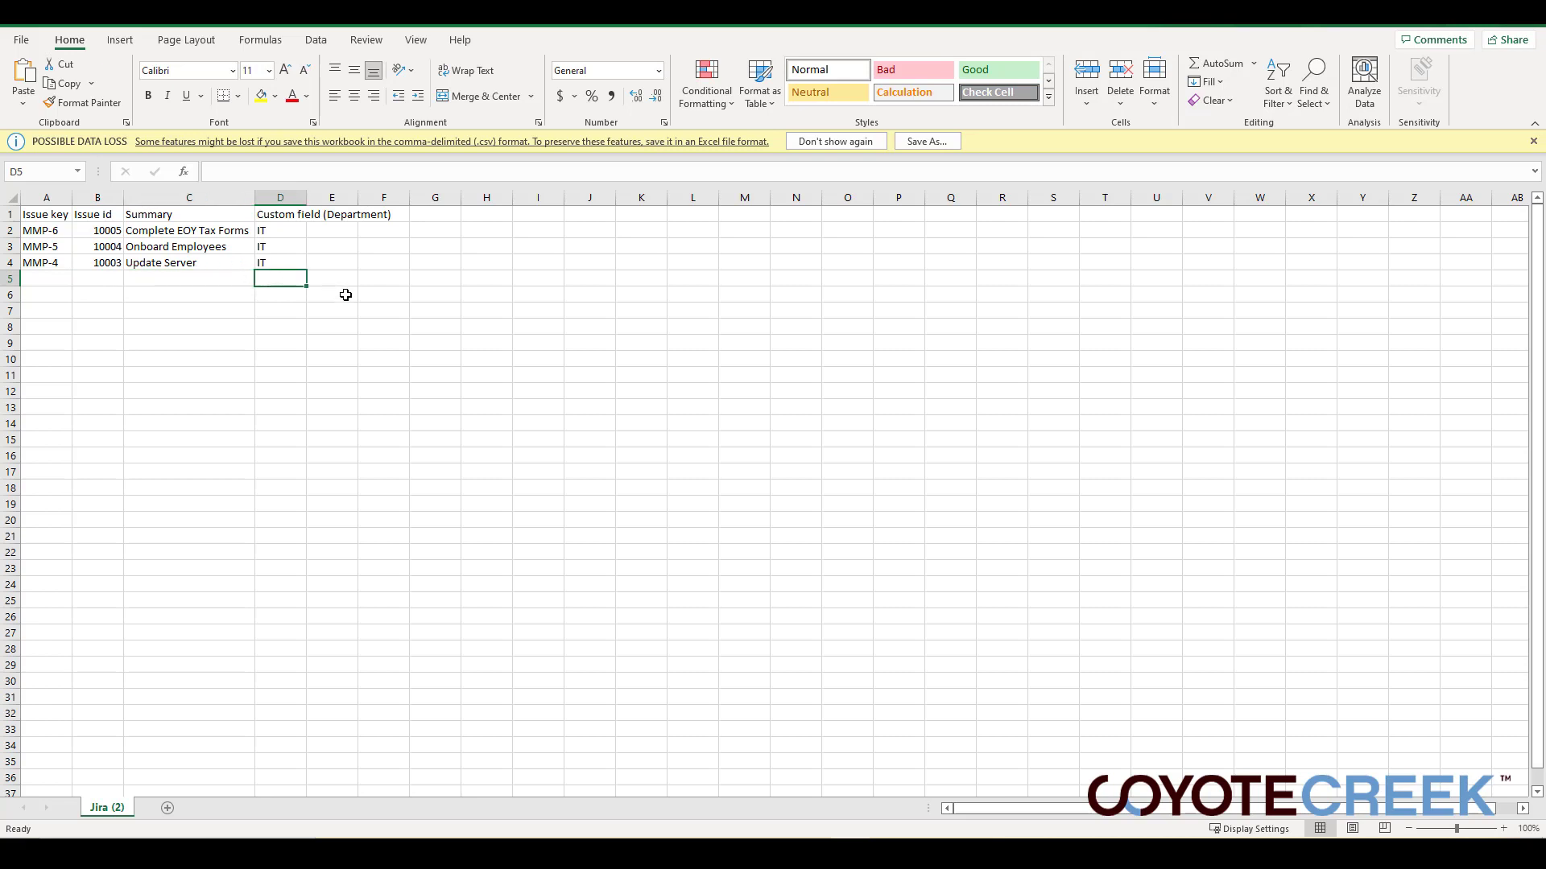
drag(55, 214, 172, 261)
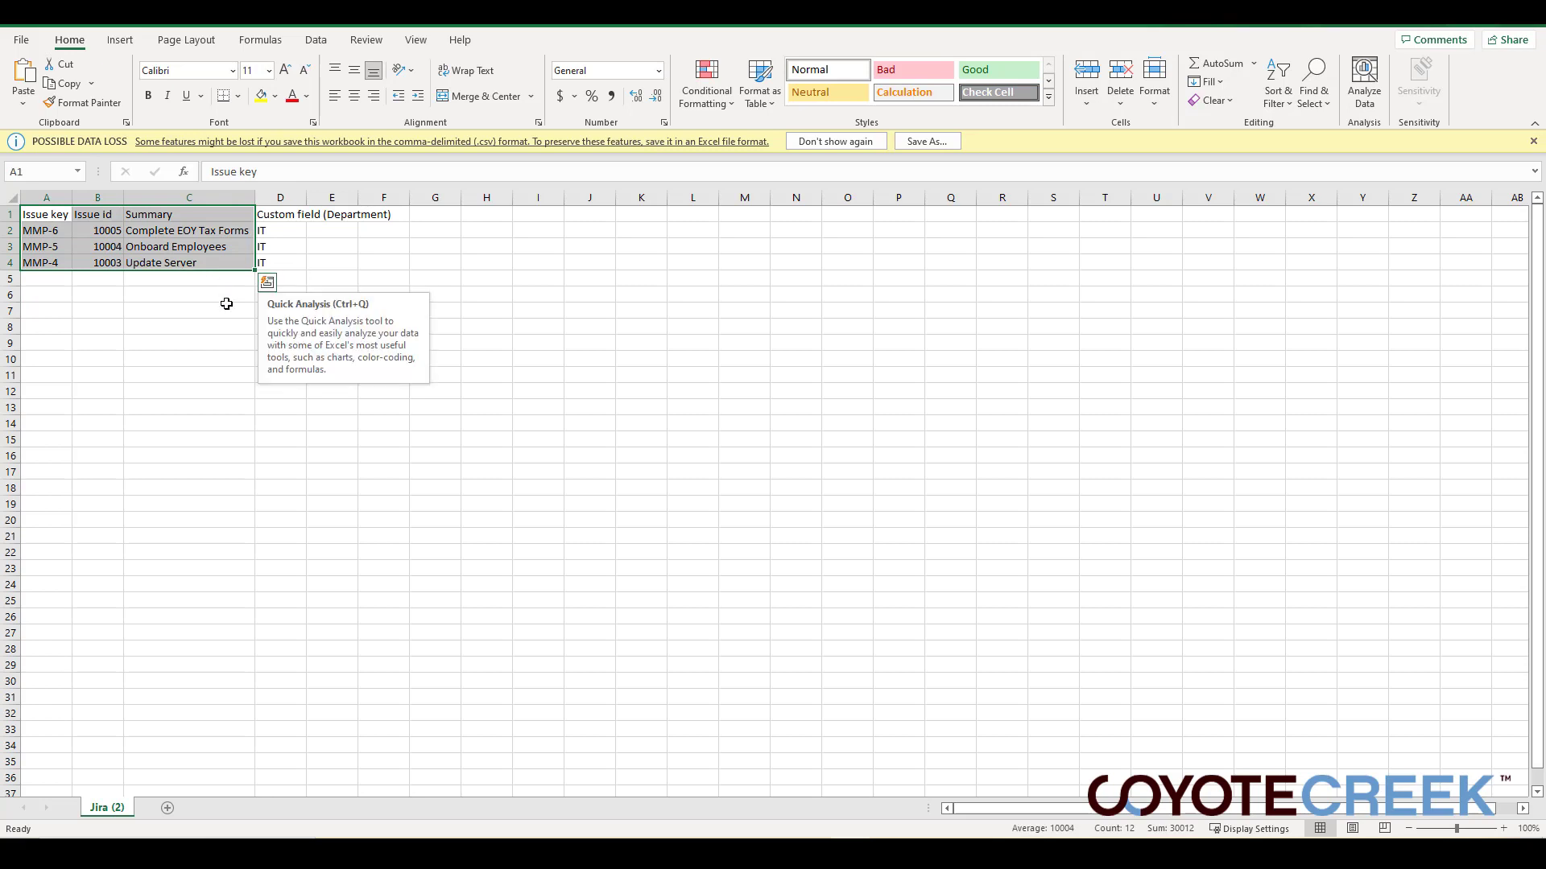
click(226, 303)
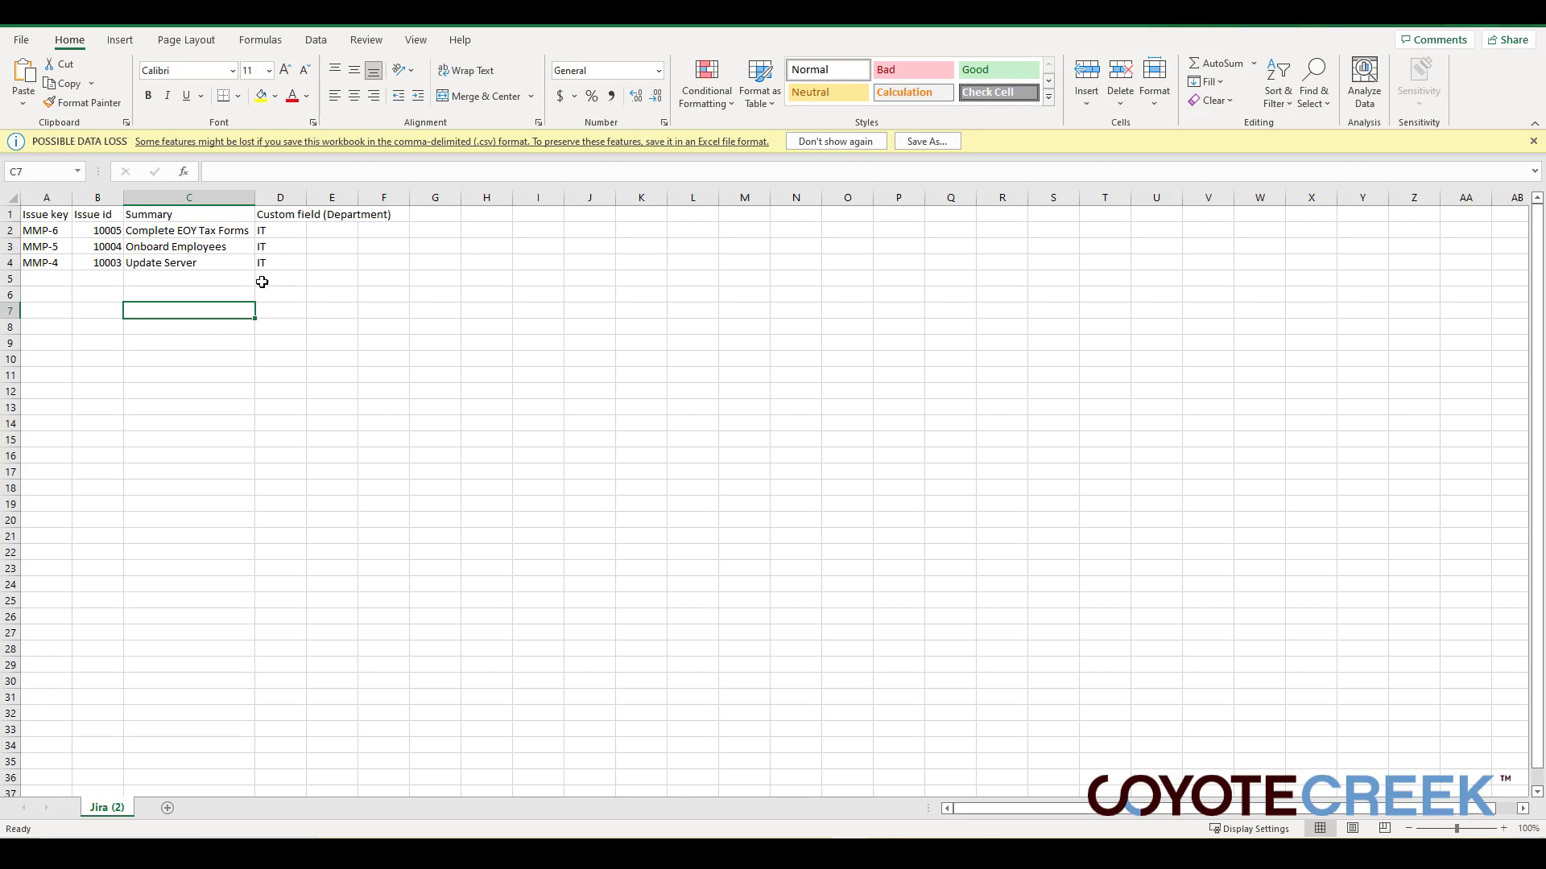
drag(238, 268, 70, 214)
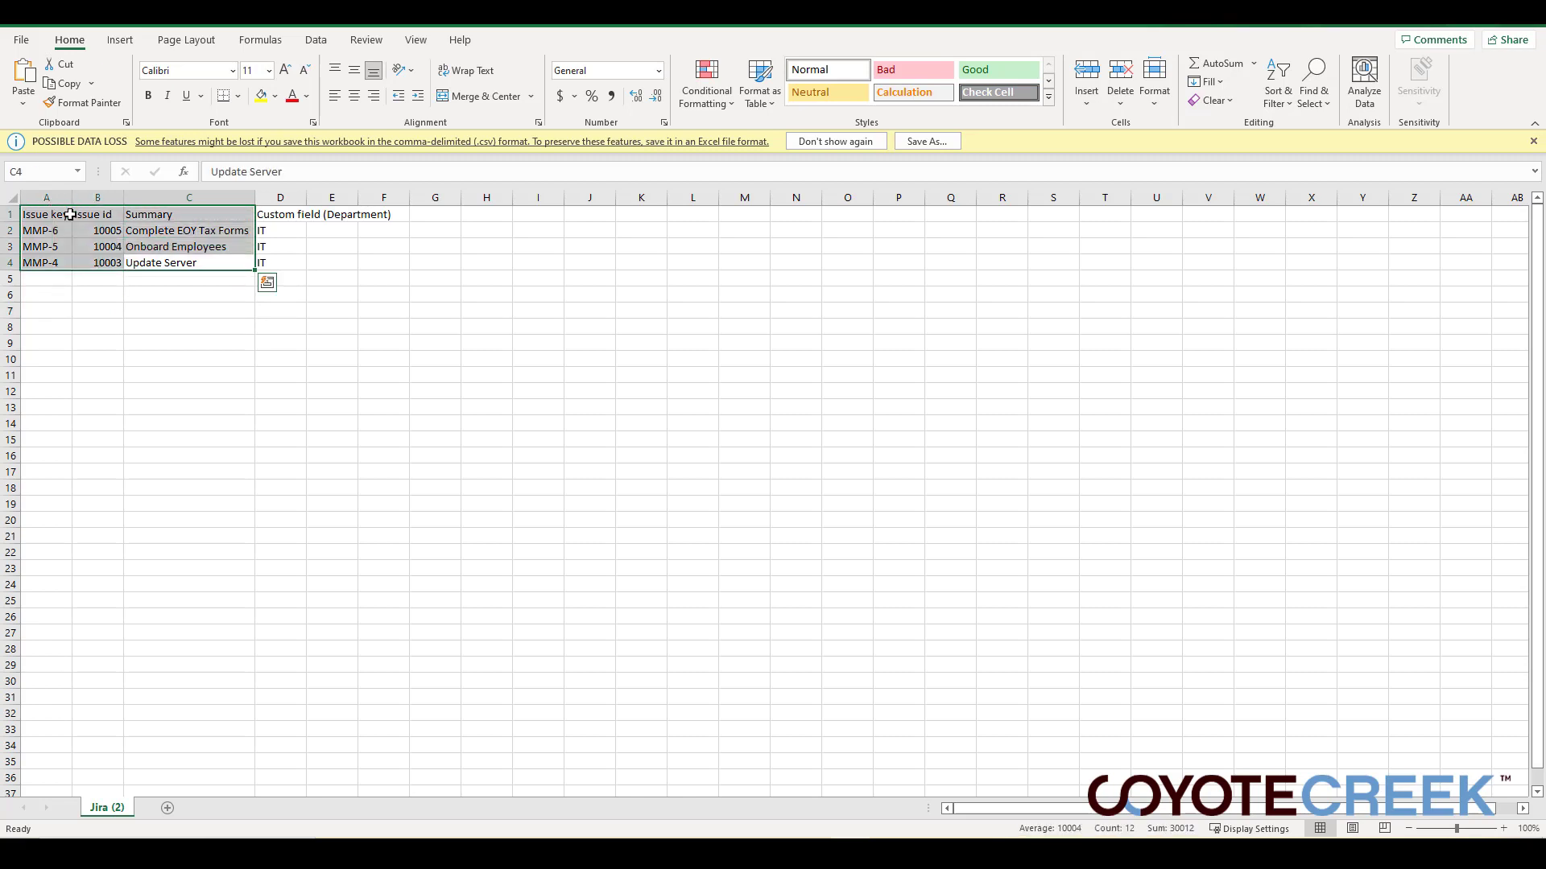
click(215, 305)
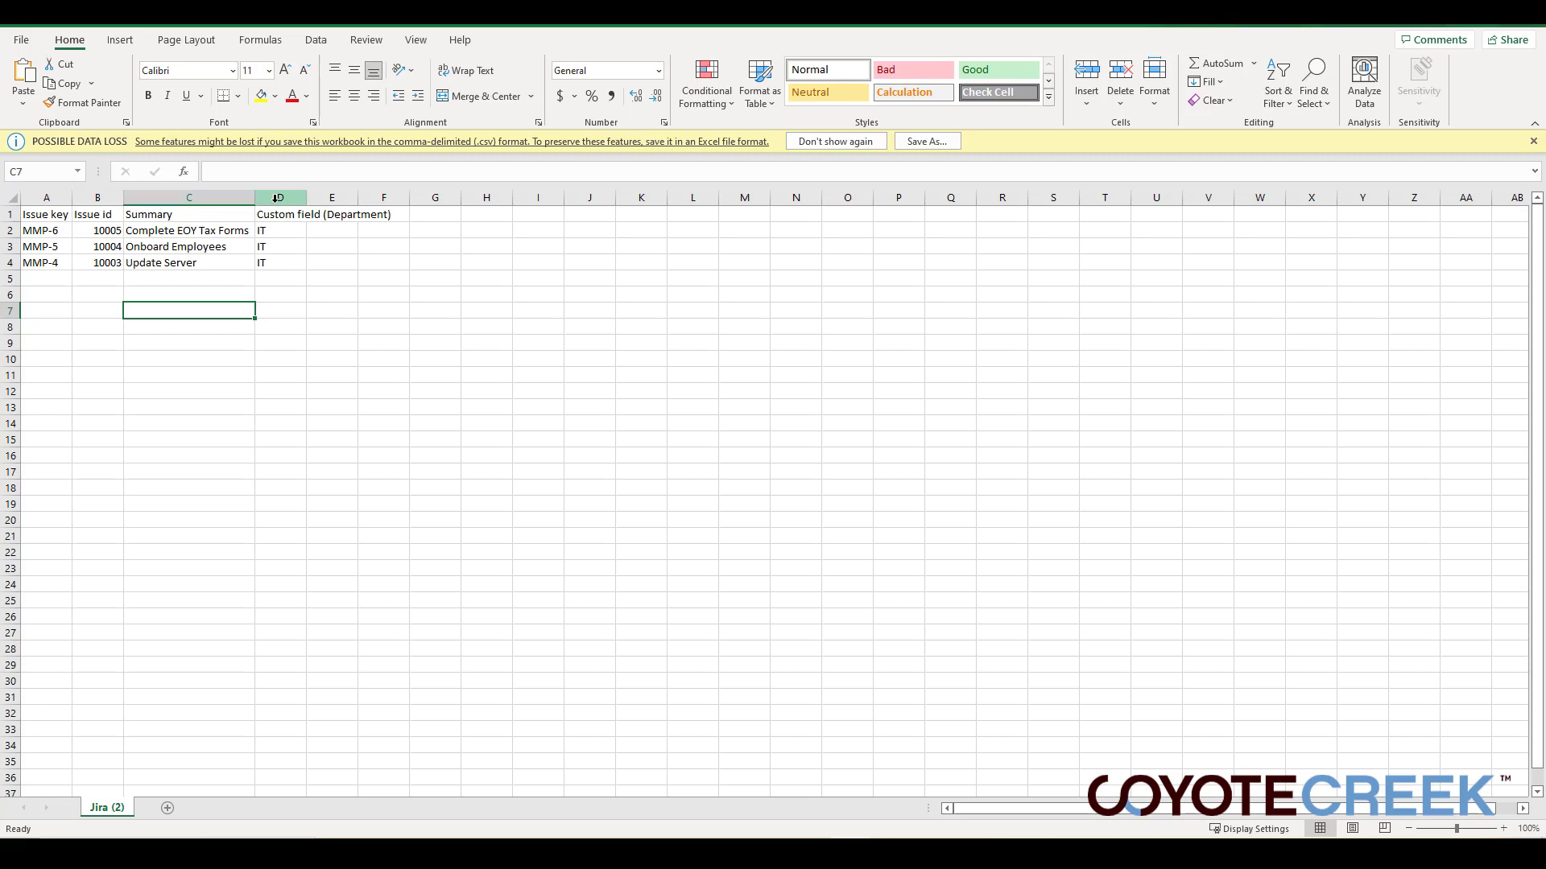
click(288, 272)
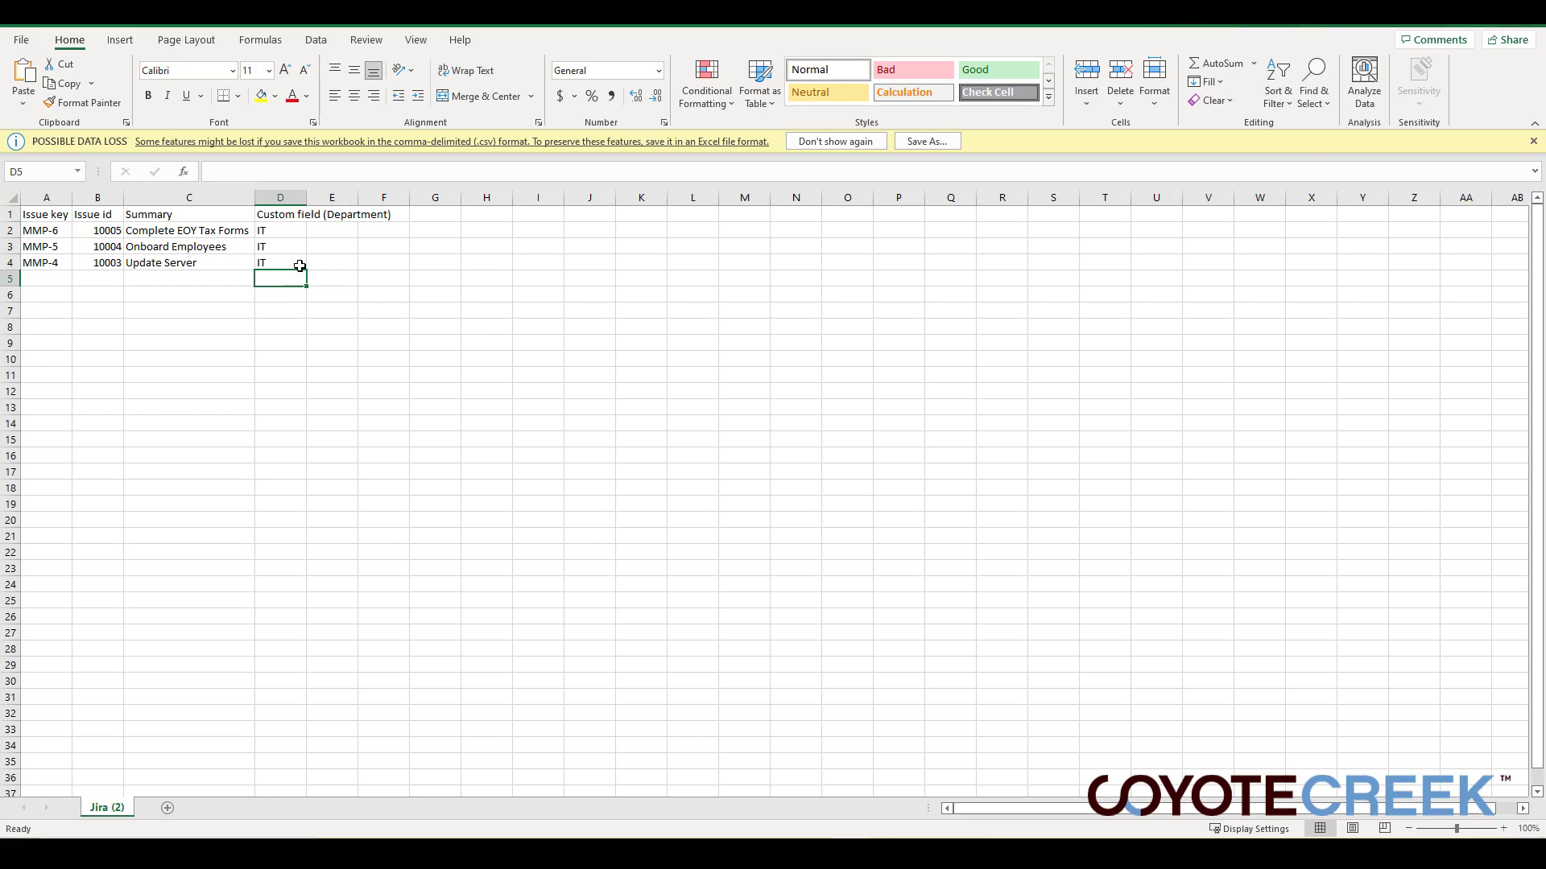
click(288, 233)
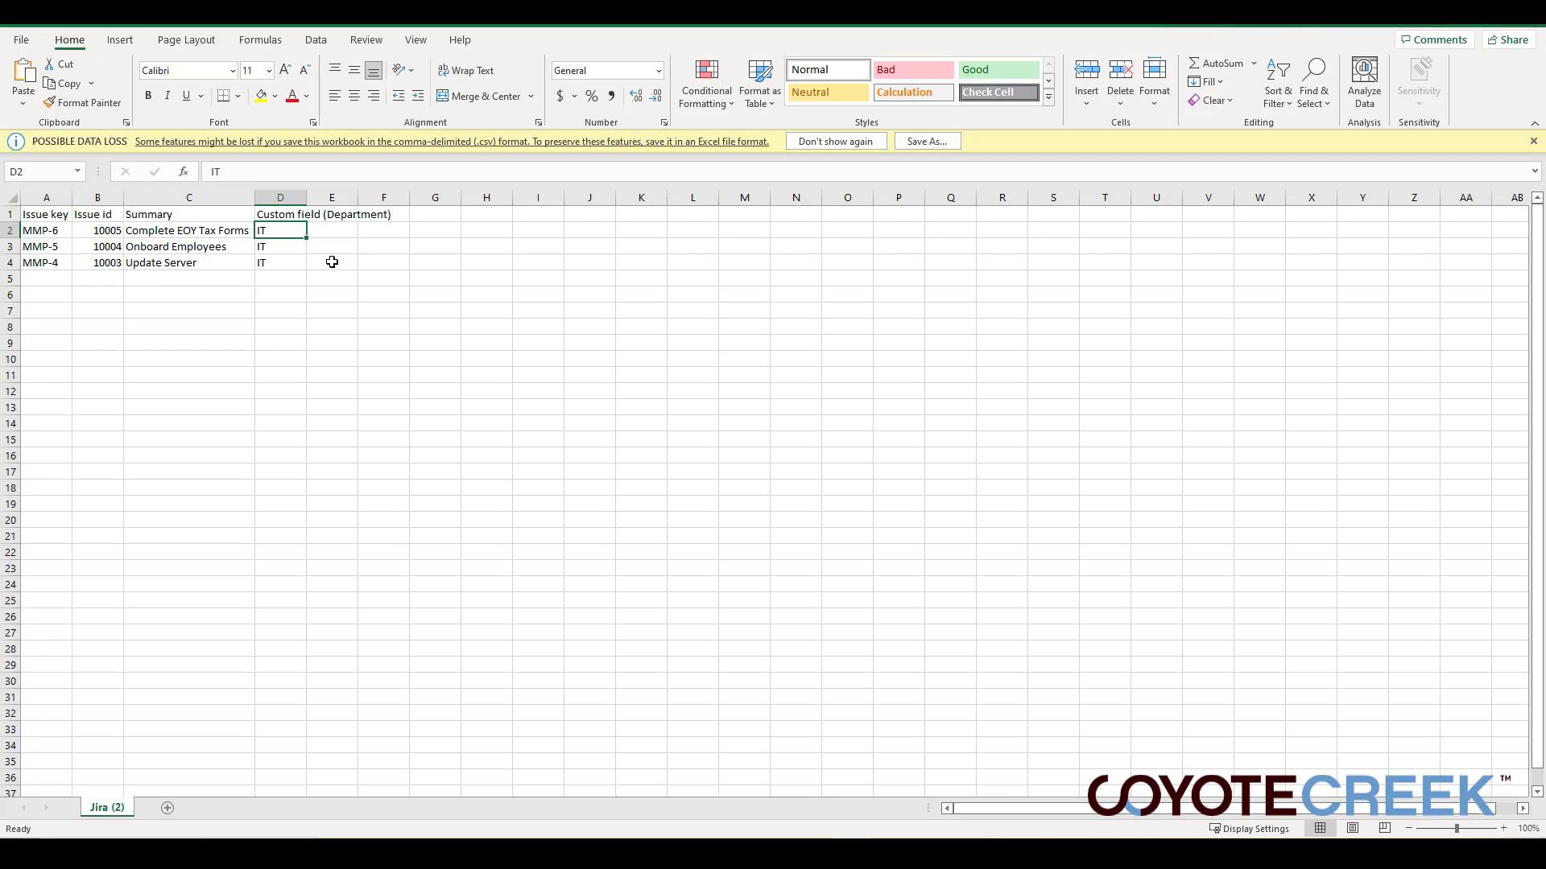
click(332, 261)
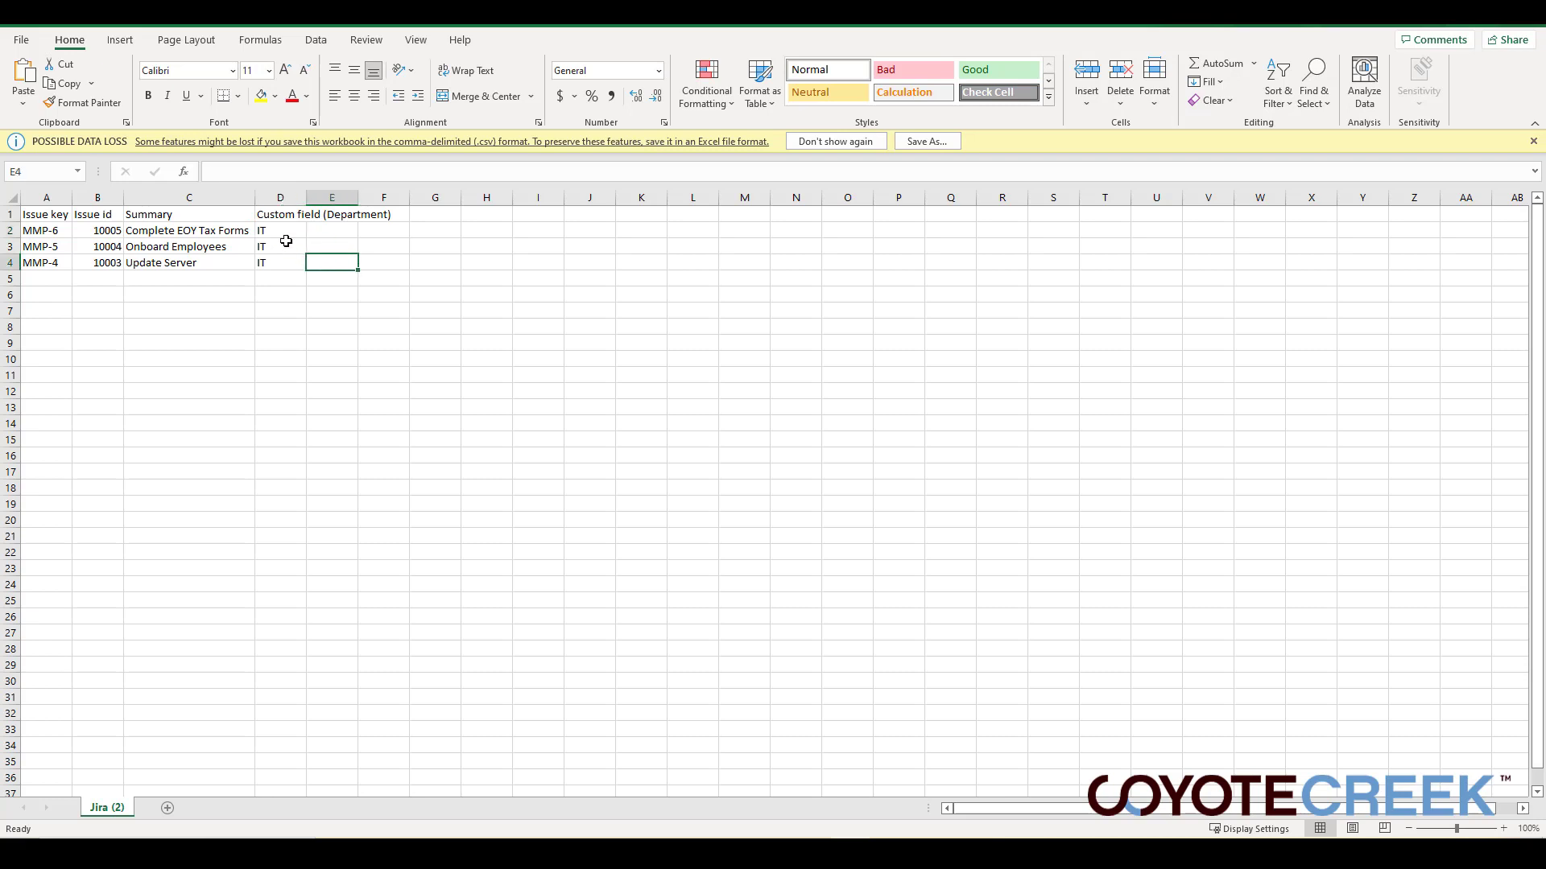
- Change the Department of MMP-6 to Accounting
click(288, 234)
key(Down)
key(Down)
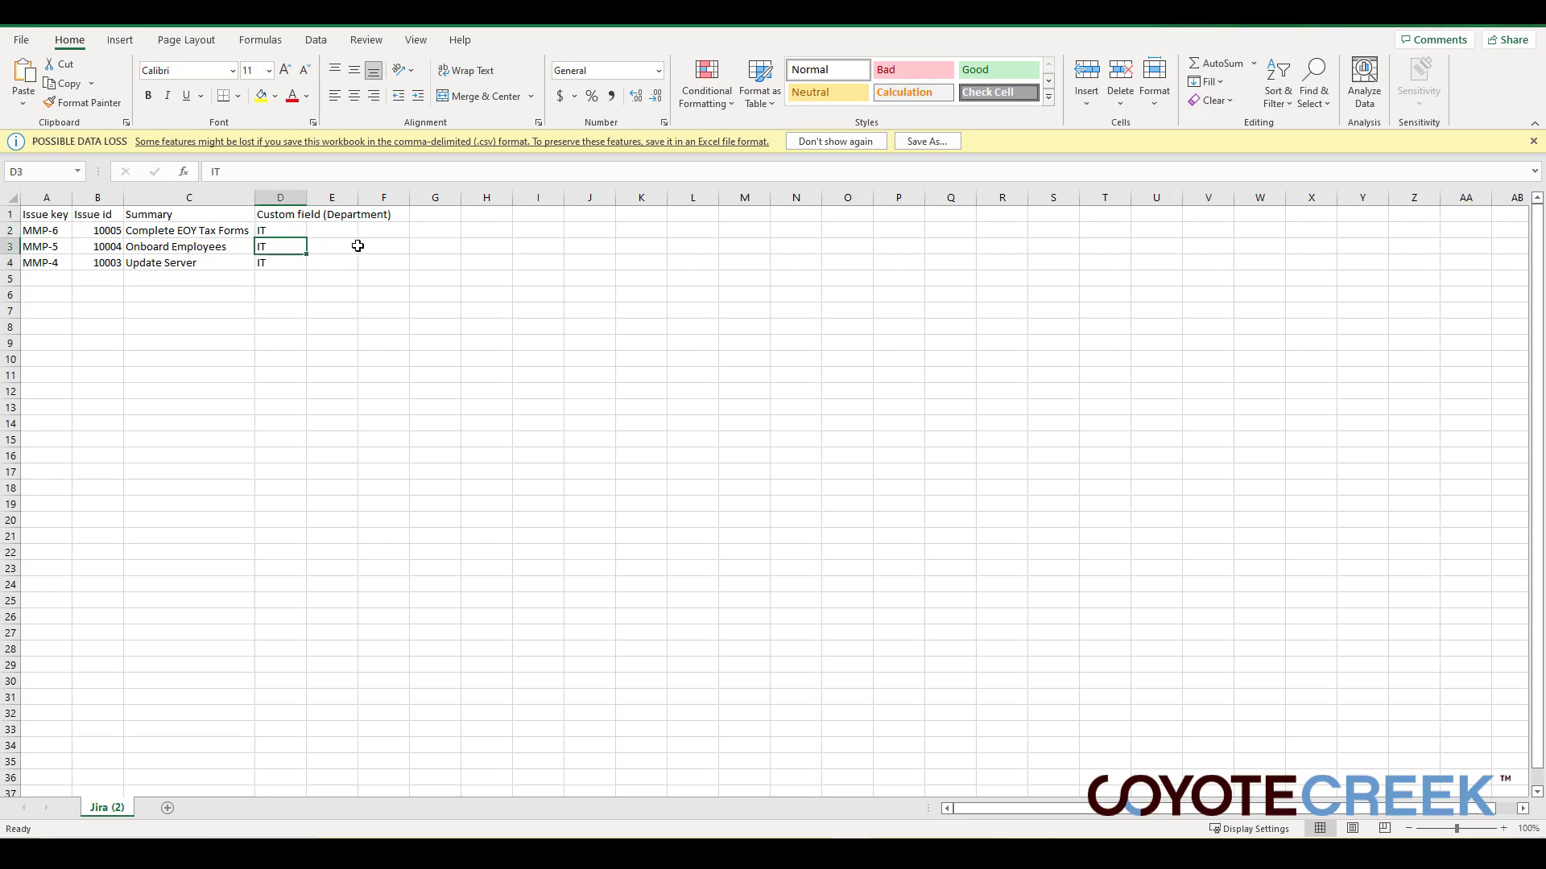
key(Up)
key(Up)
key(Down)
key(Up)
text(Accounting)
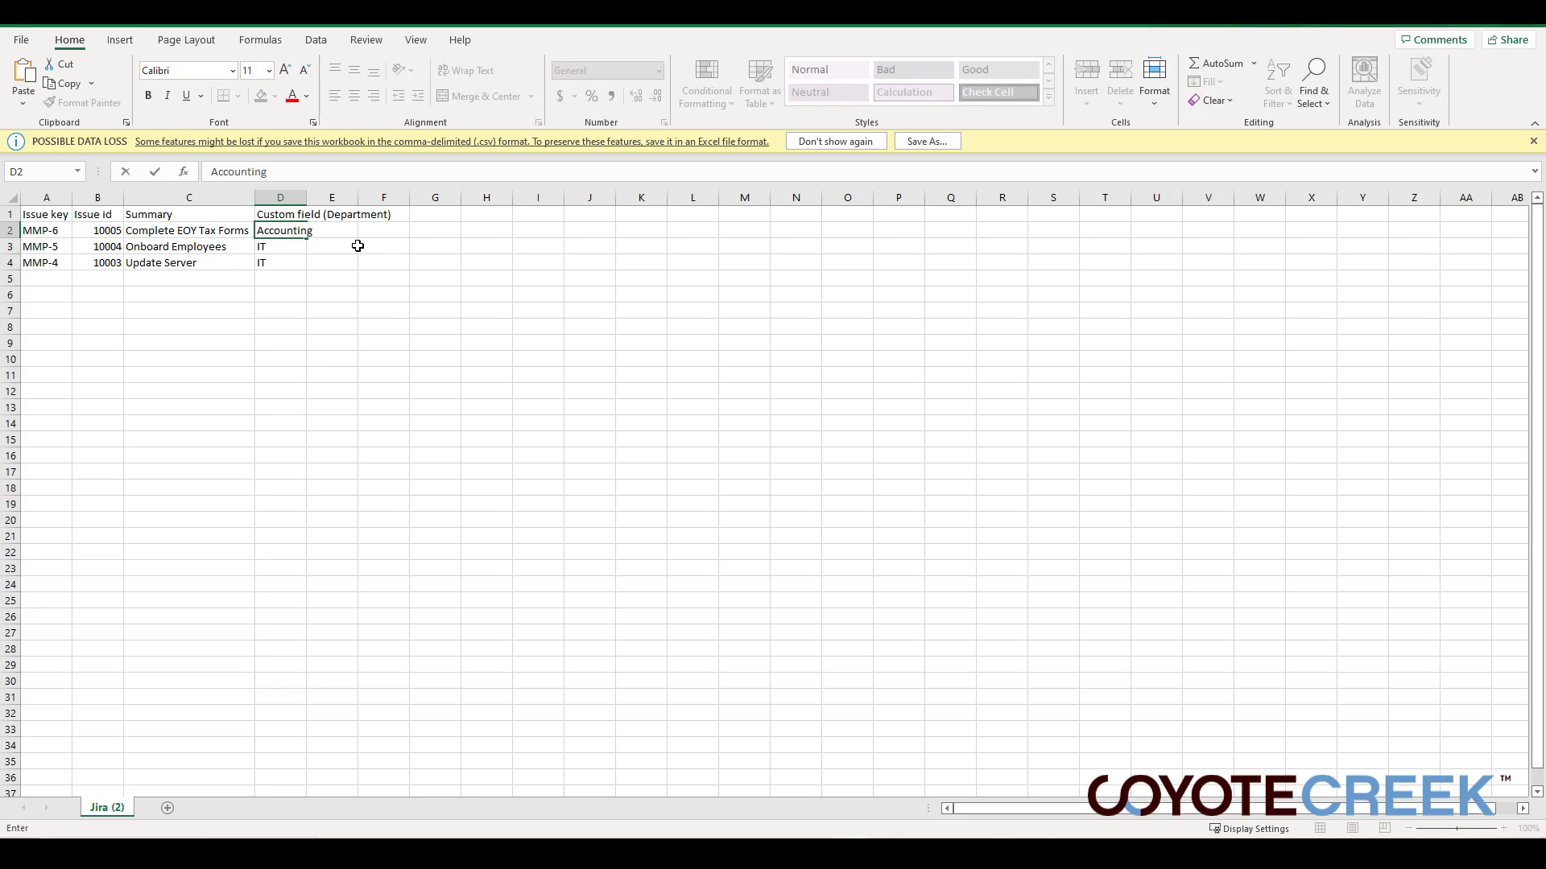
key(Tab)
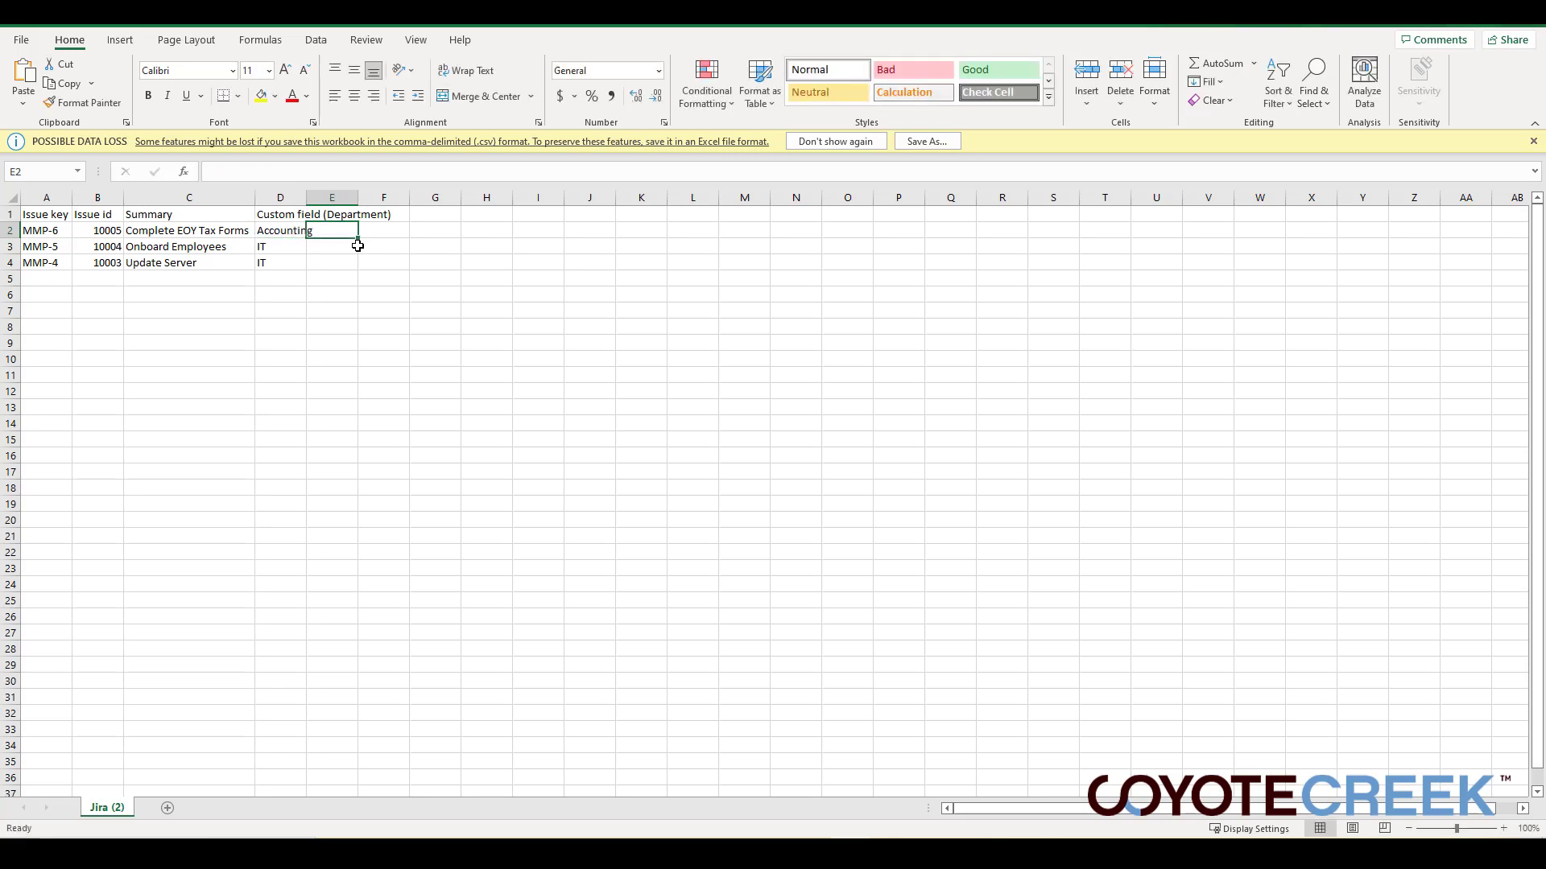
- Change the Department of MMP-4 to HR
key(Left)
key(Down)
key(Down)
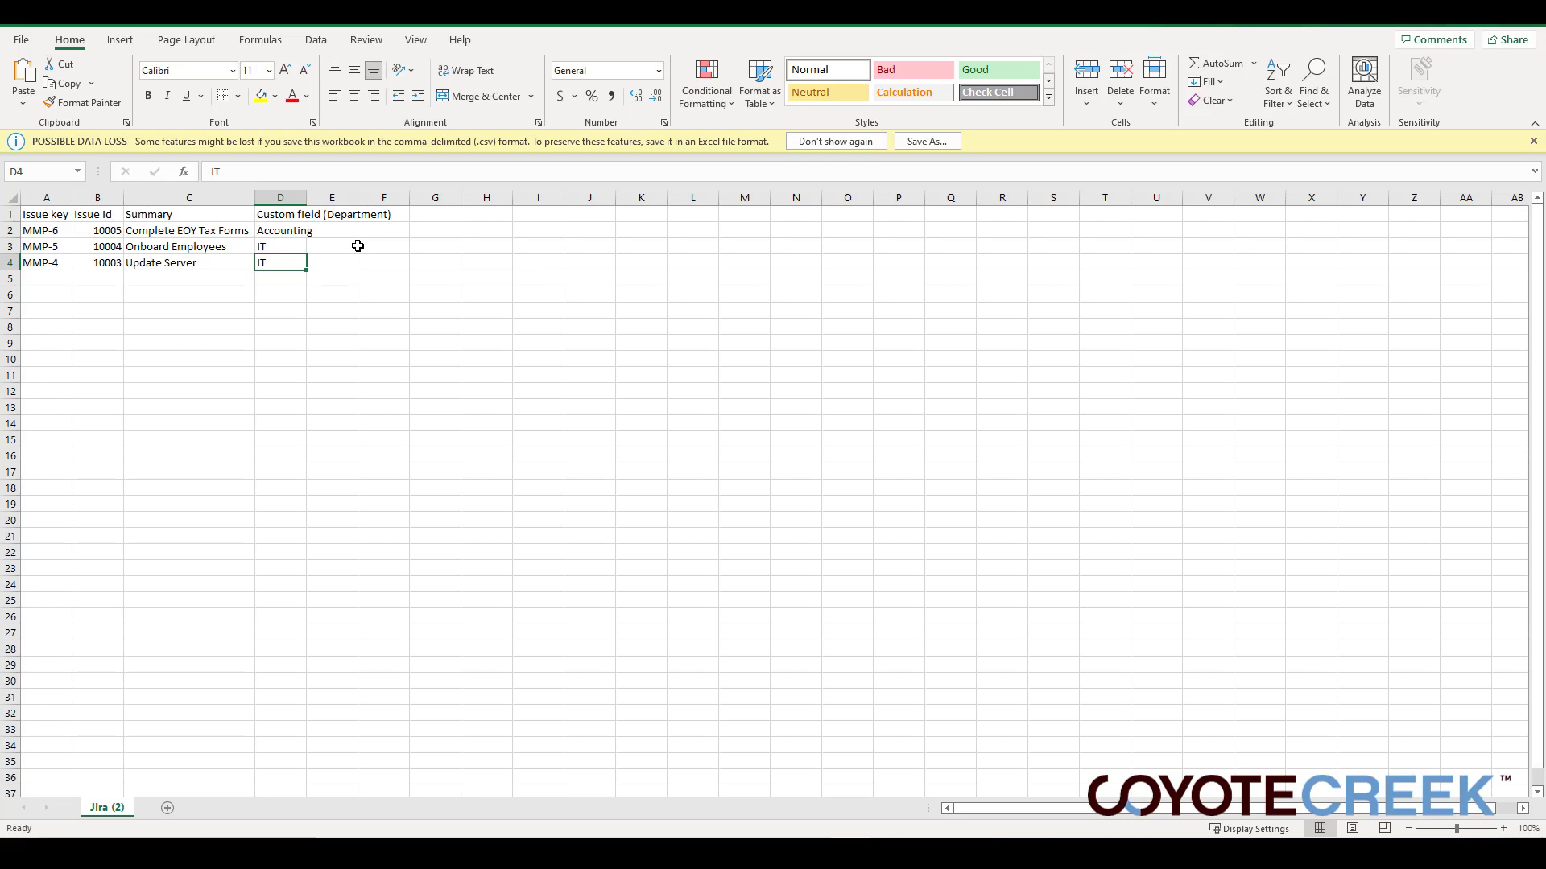
text(HR)
key(Tab)
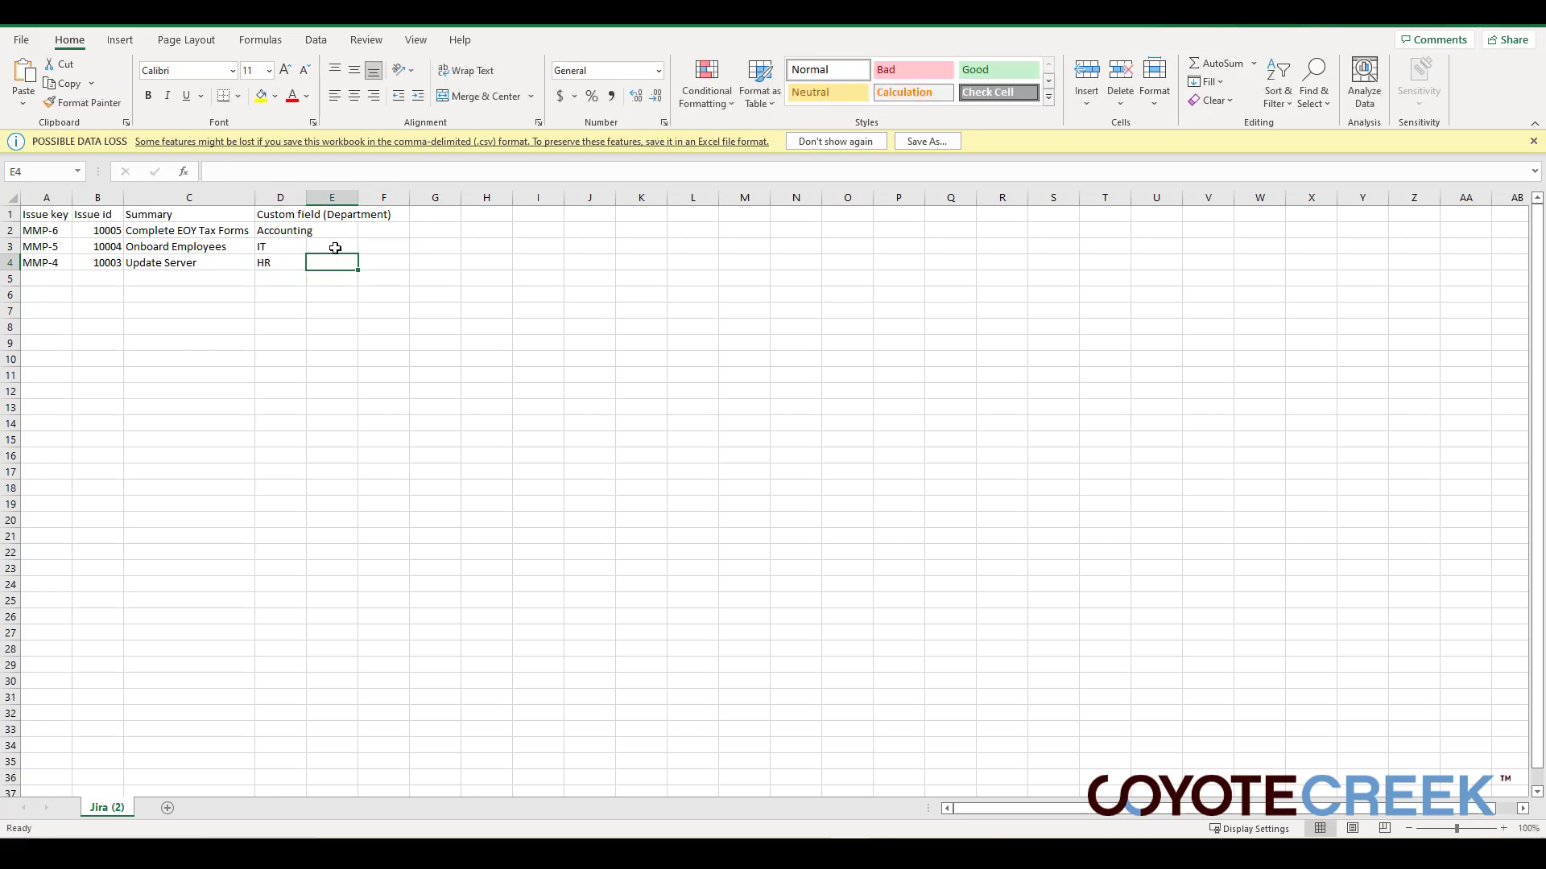
click(50, 232)
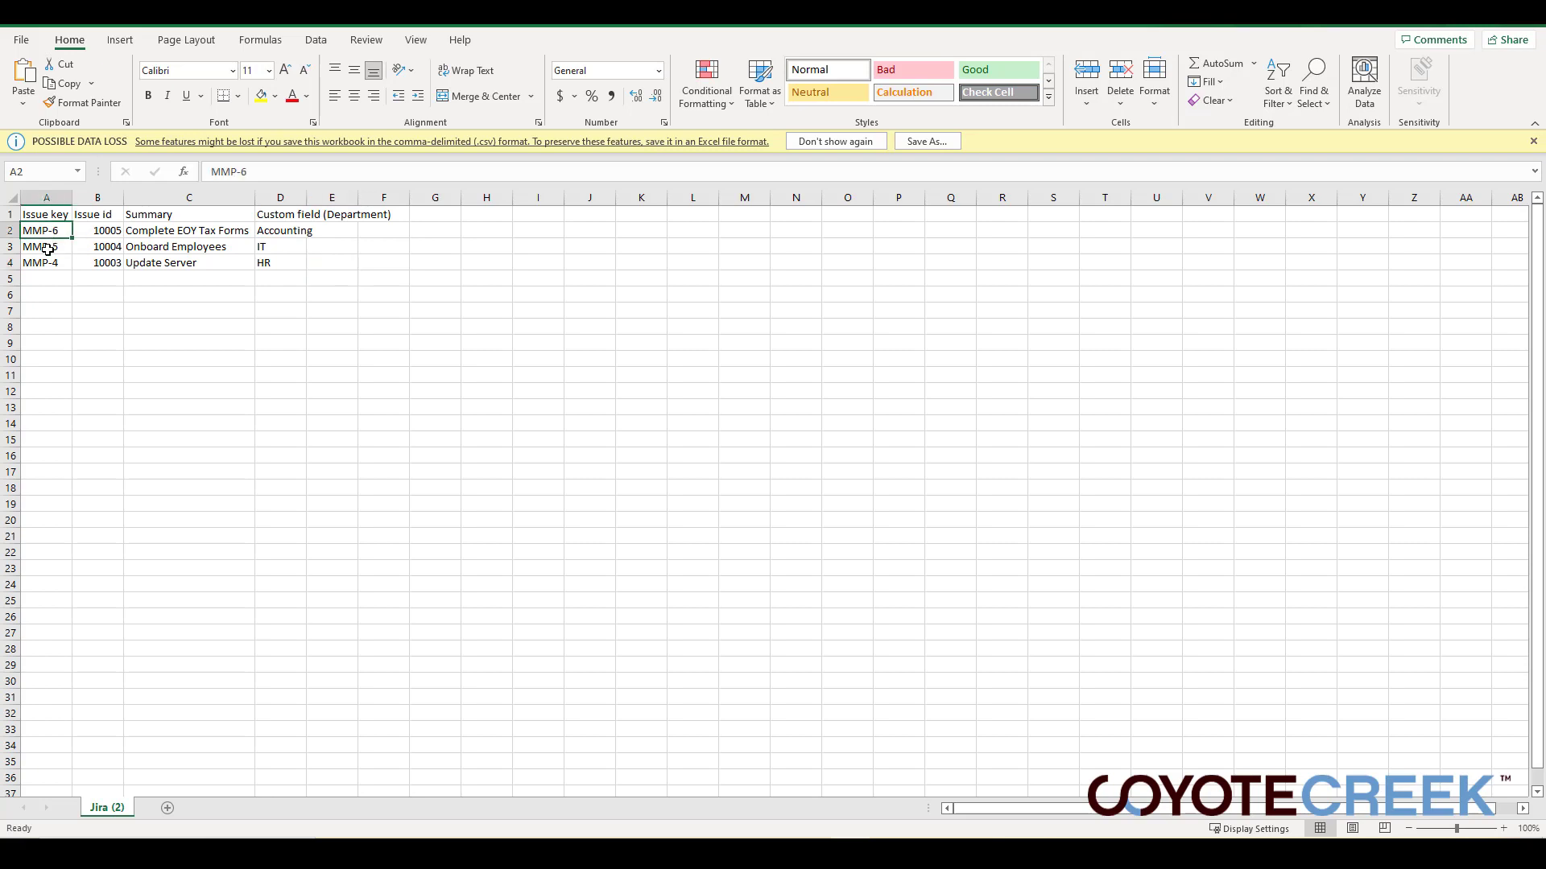
click(47, 248)
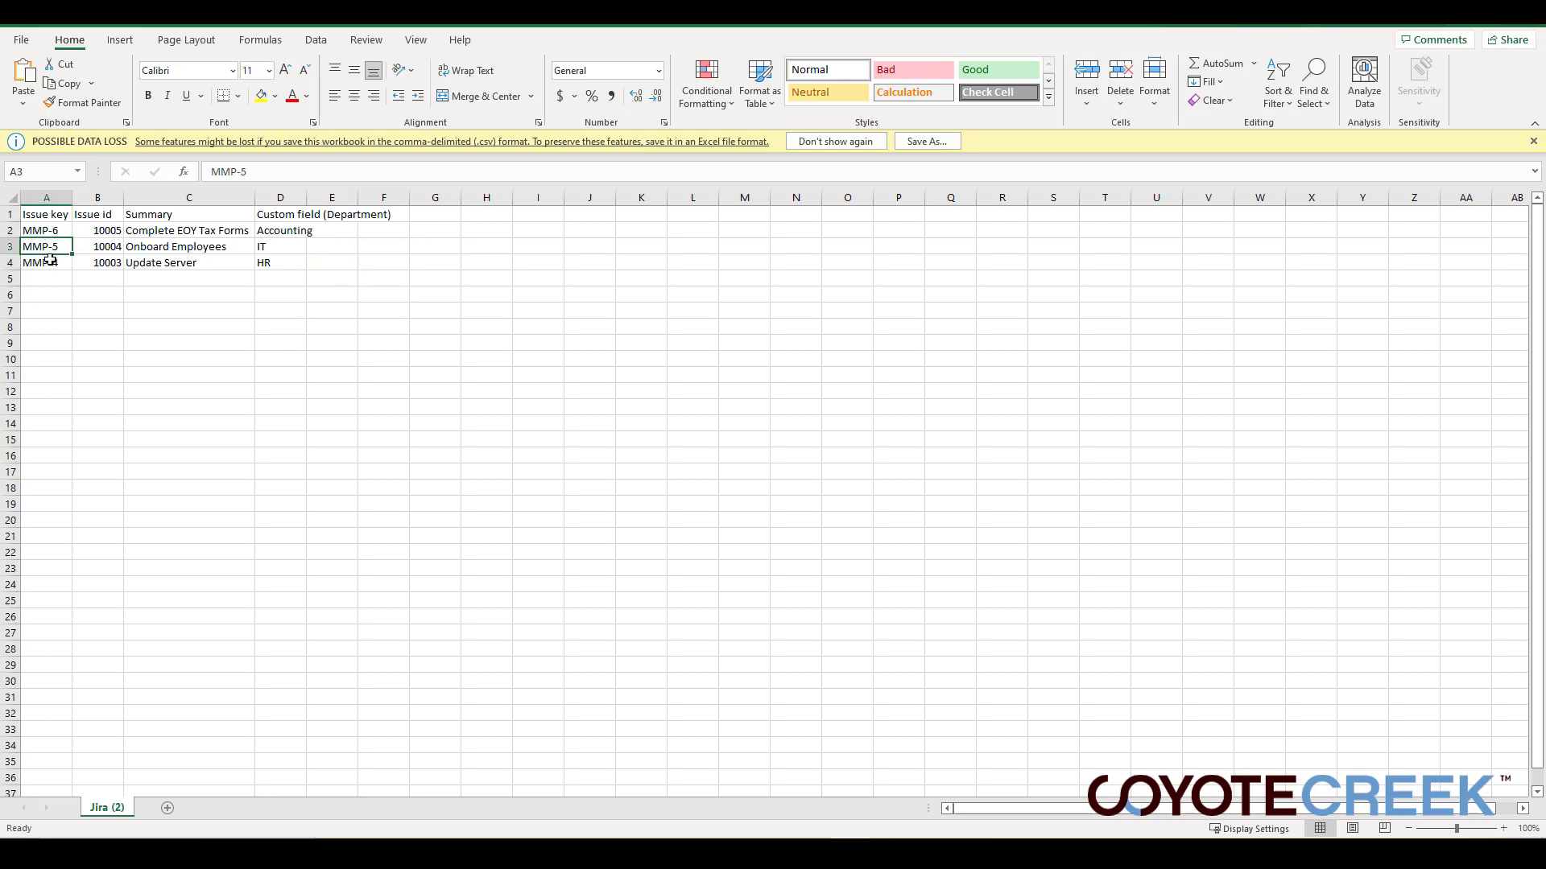
click(285, 244)
click(322, 248)
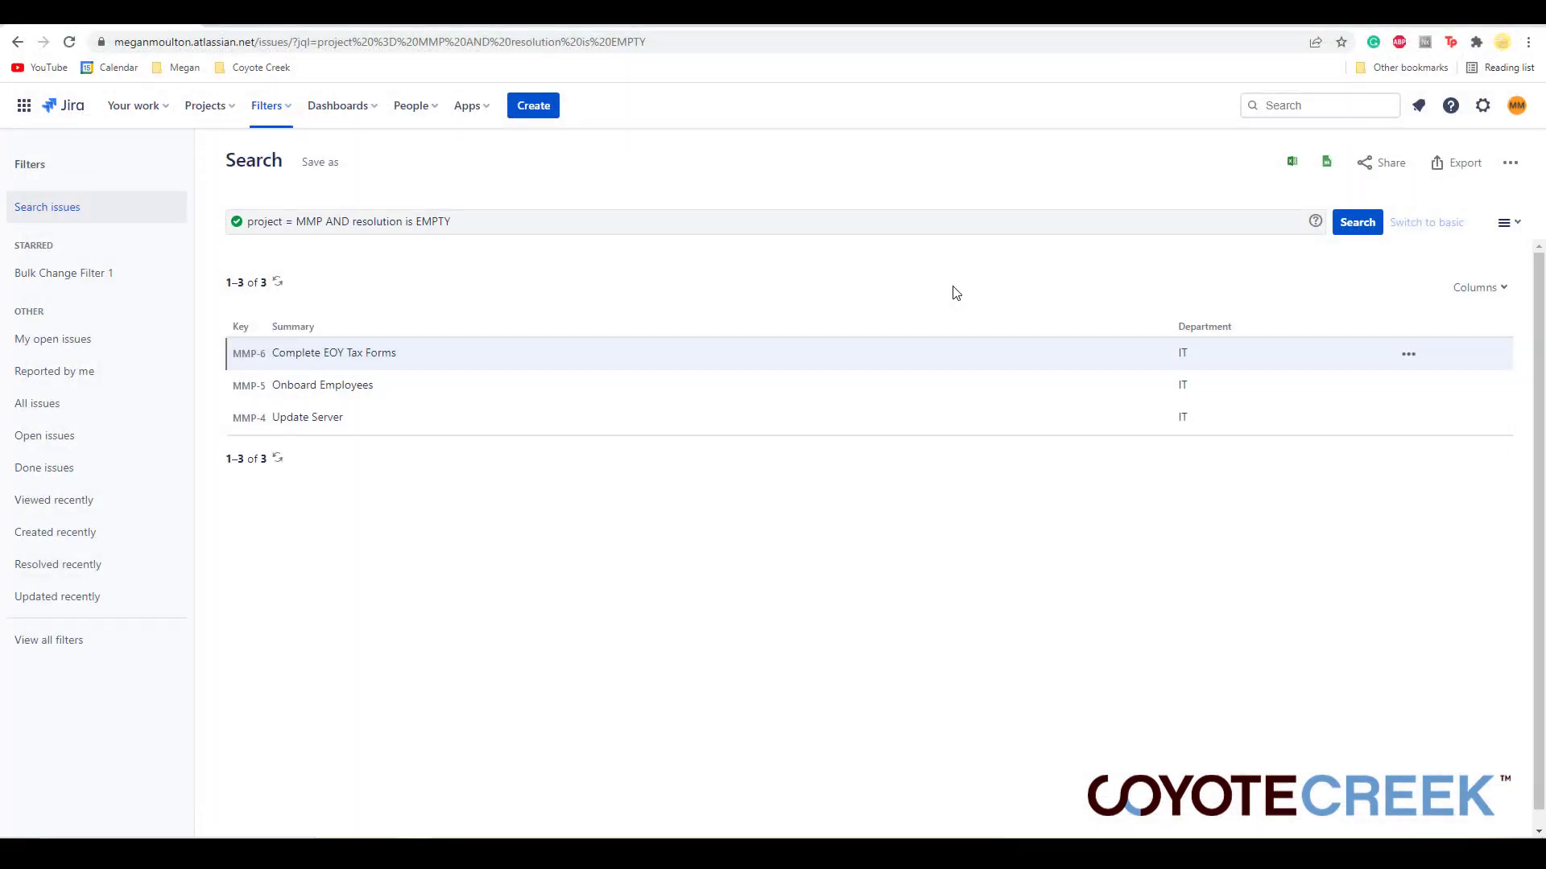
- Open the CSV importer from the System settings' External System Import page
click(1483, 110)
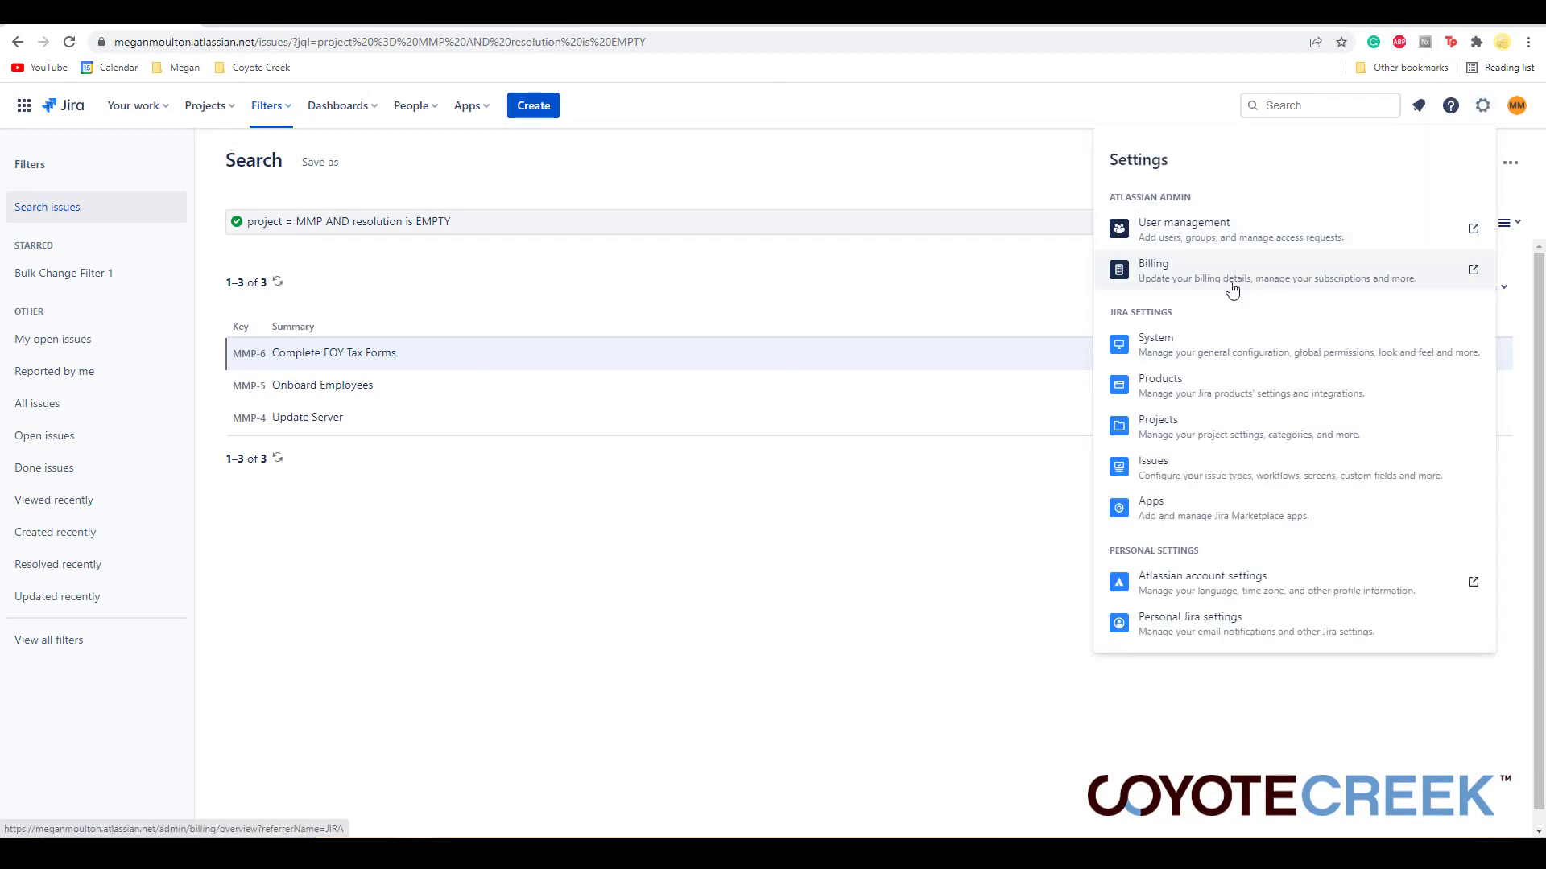
click(1212, 357)
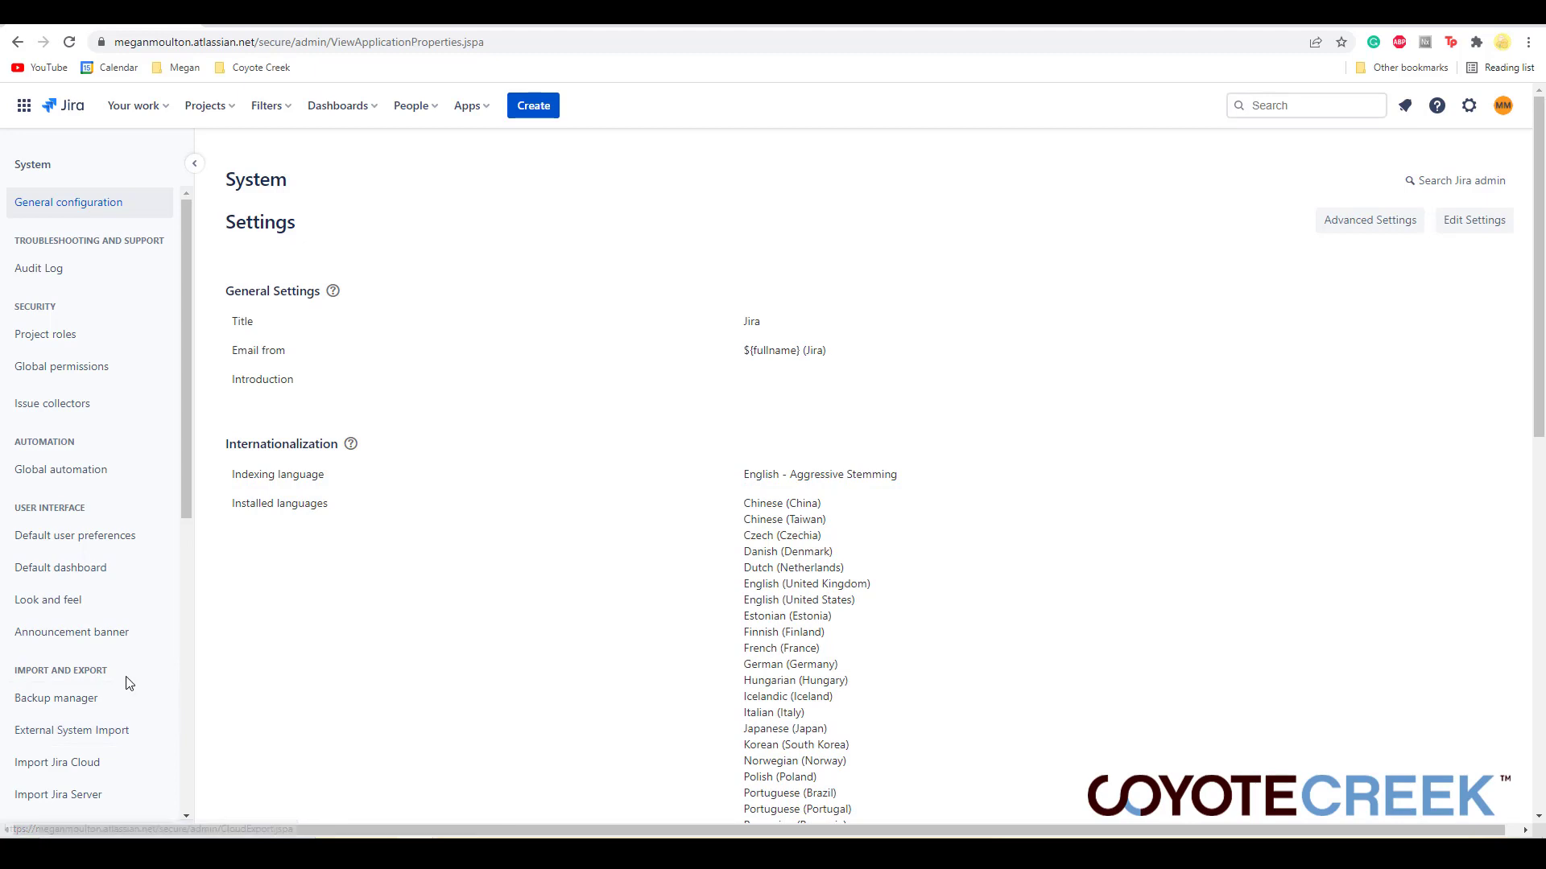
click(145, 734)
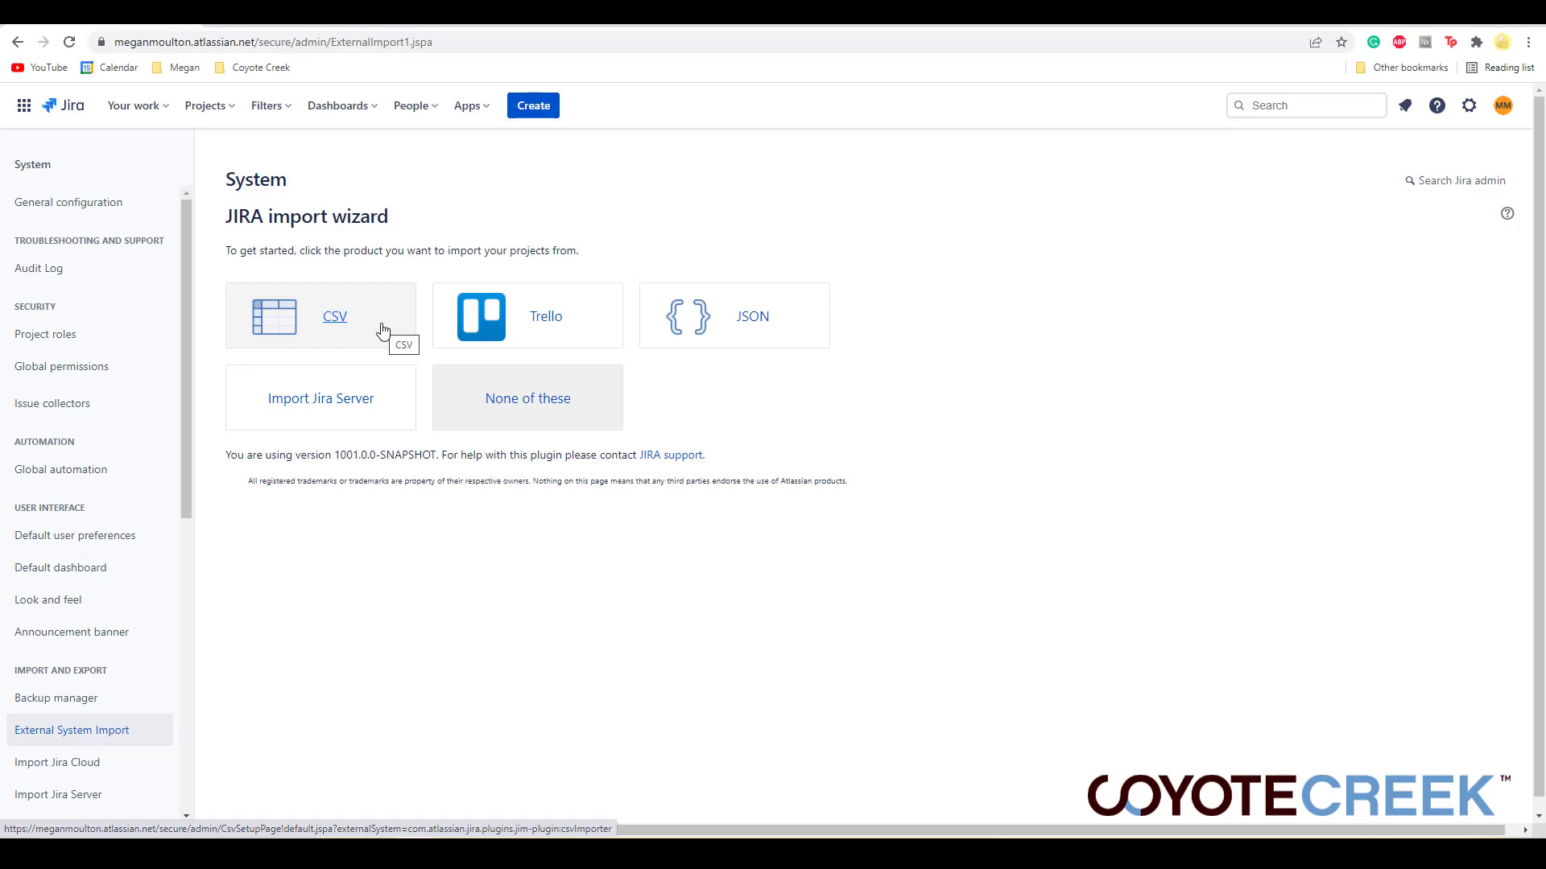
click(348, 320)
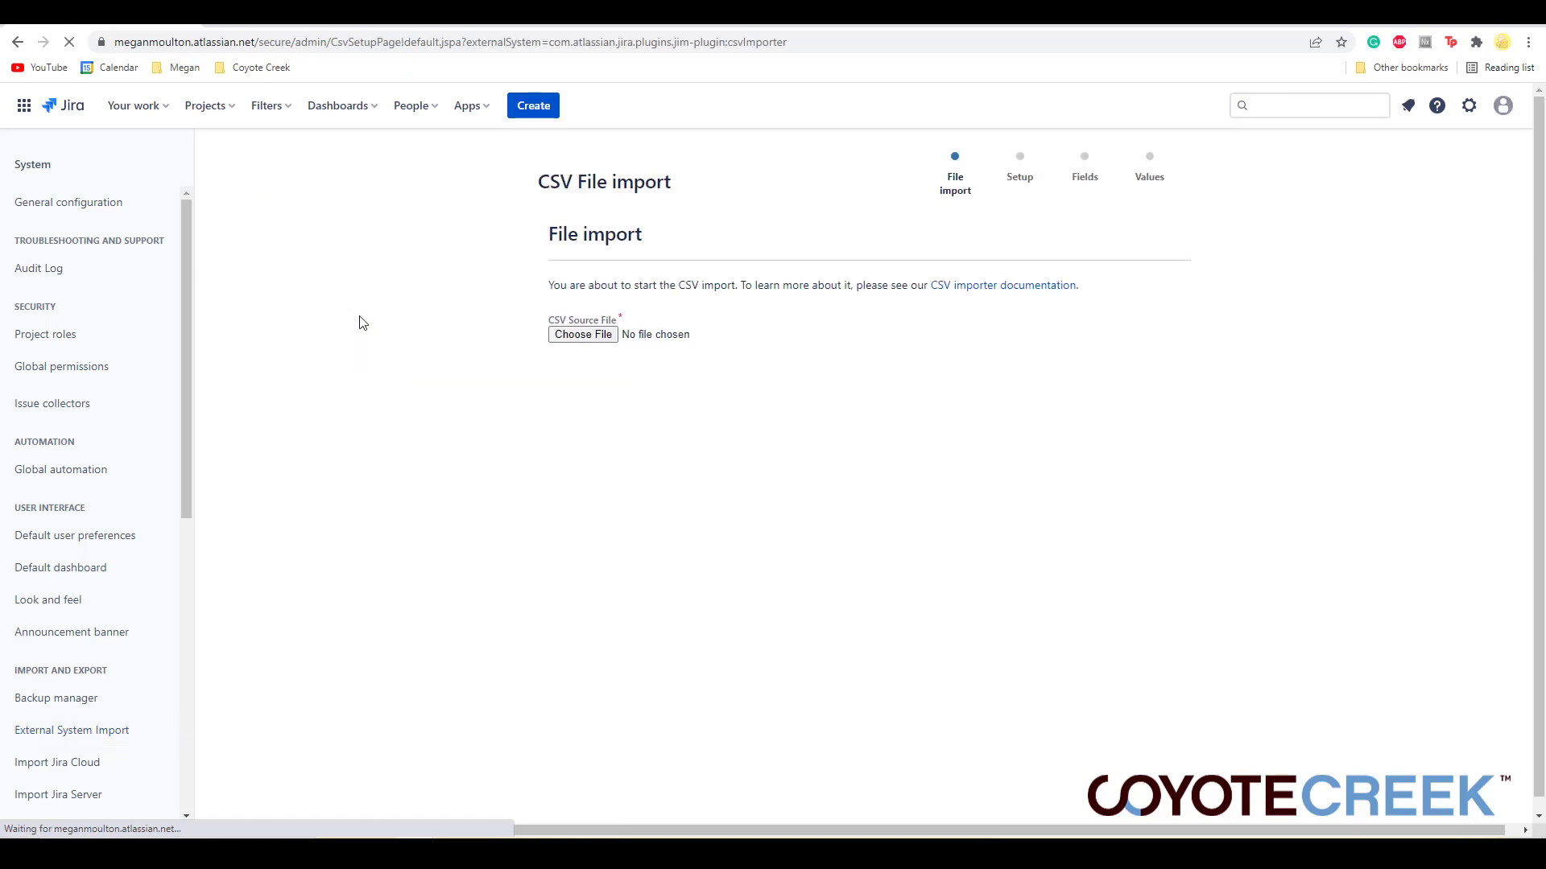
- Choose the edited Jira (2) CSV file as source, expand the Advanced options and continue with the defaults
click(583, 334)
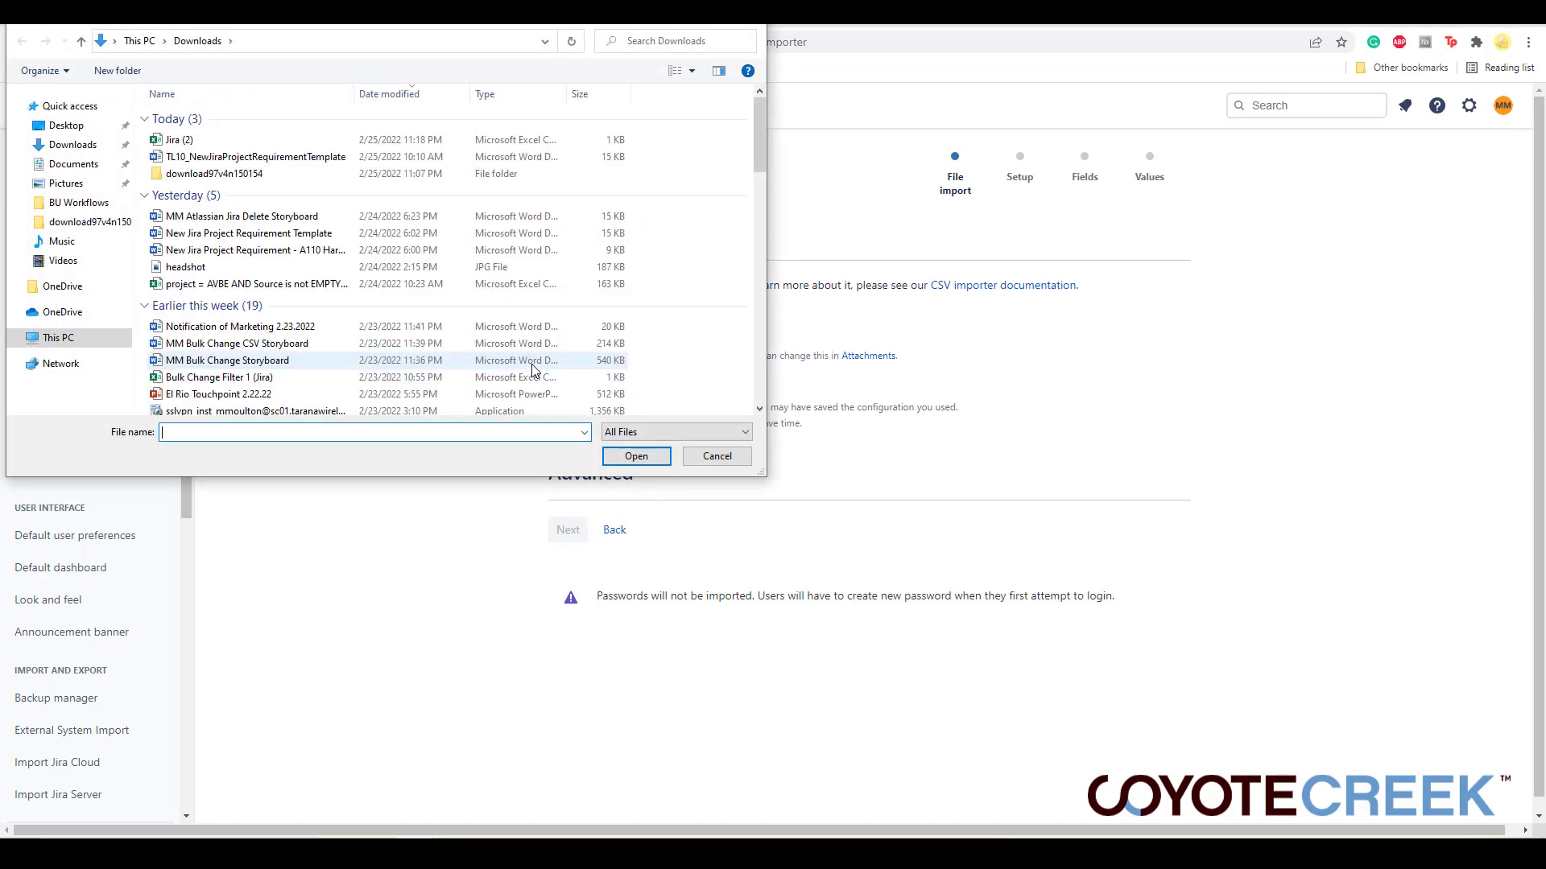
click(182, 141)
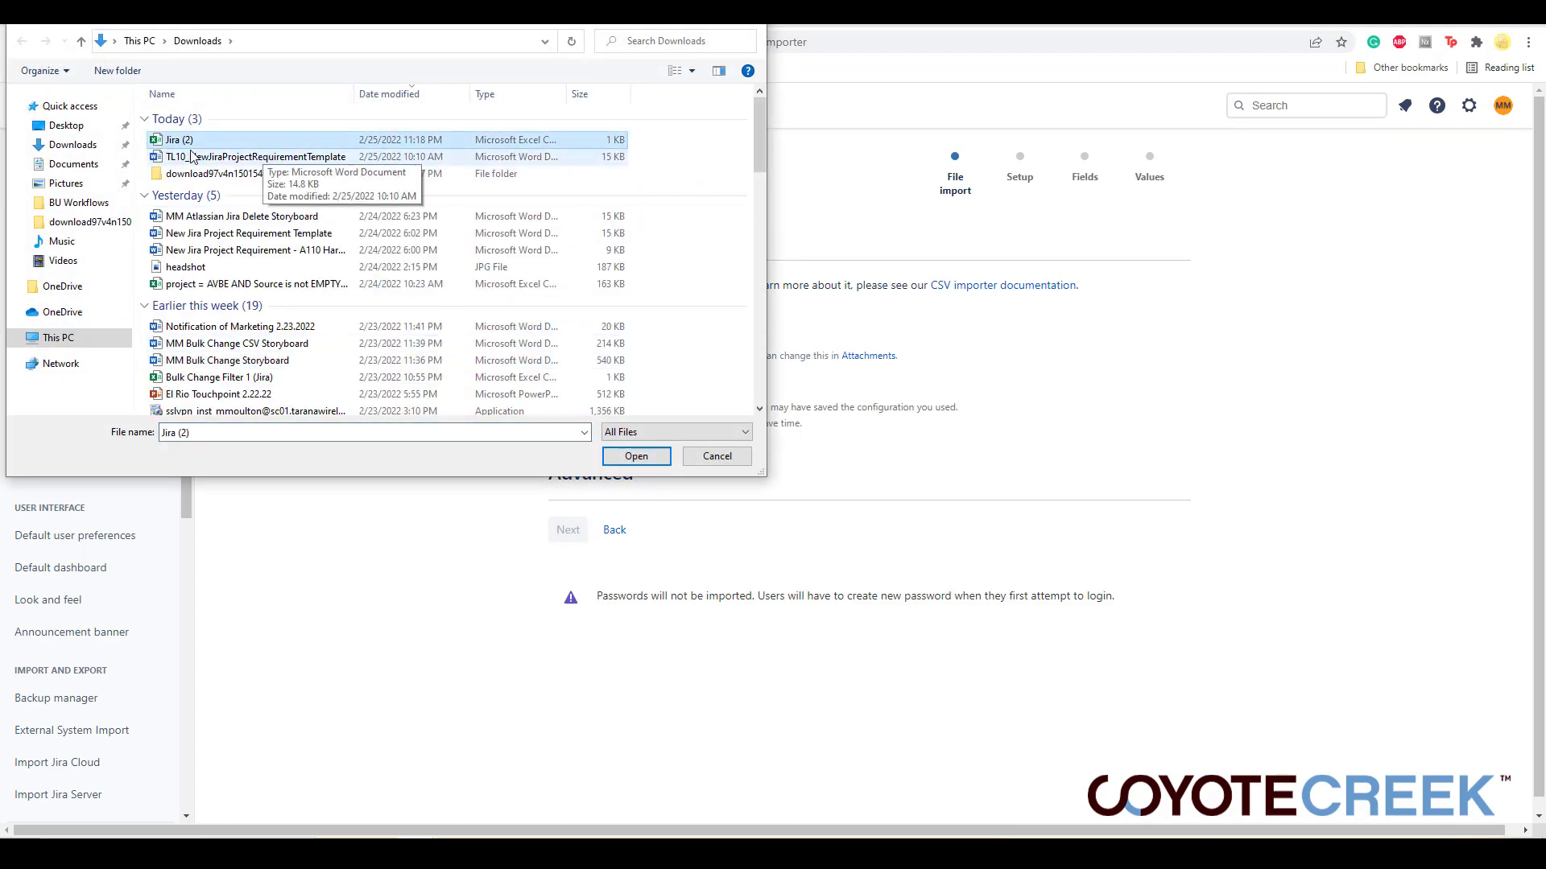
click(631, 456)
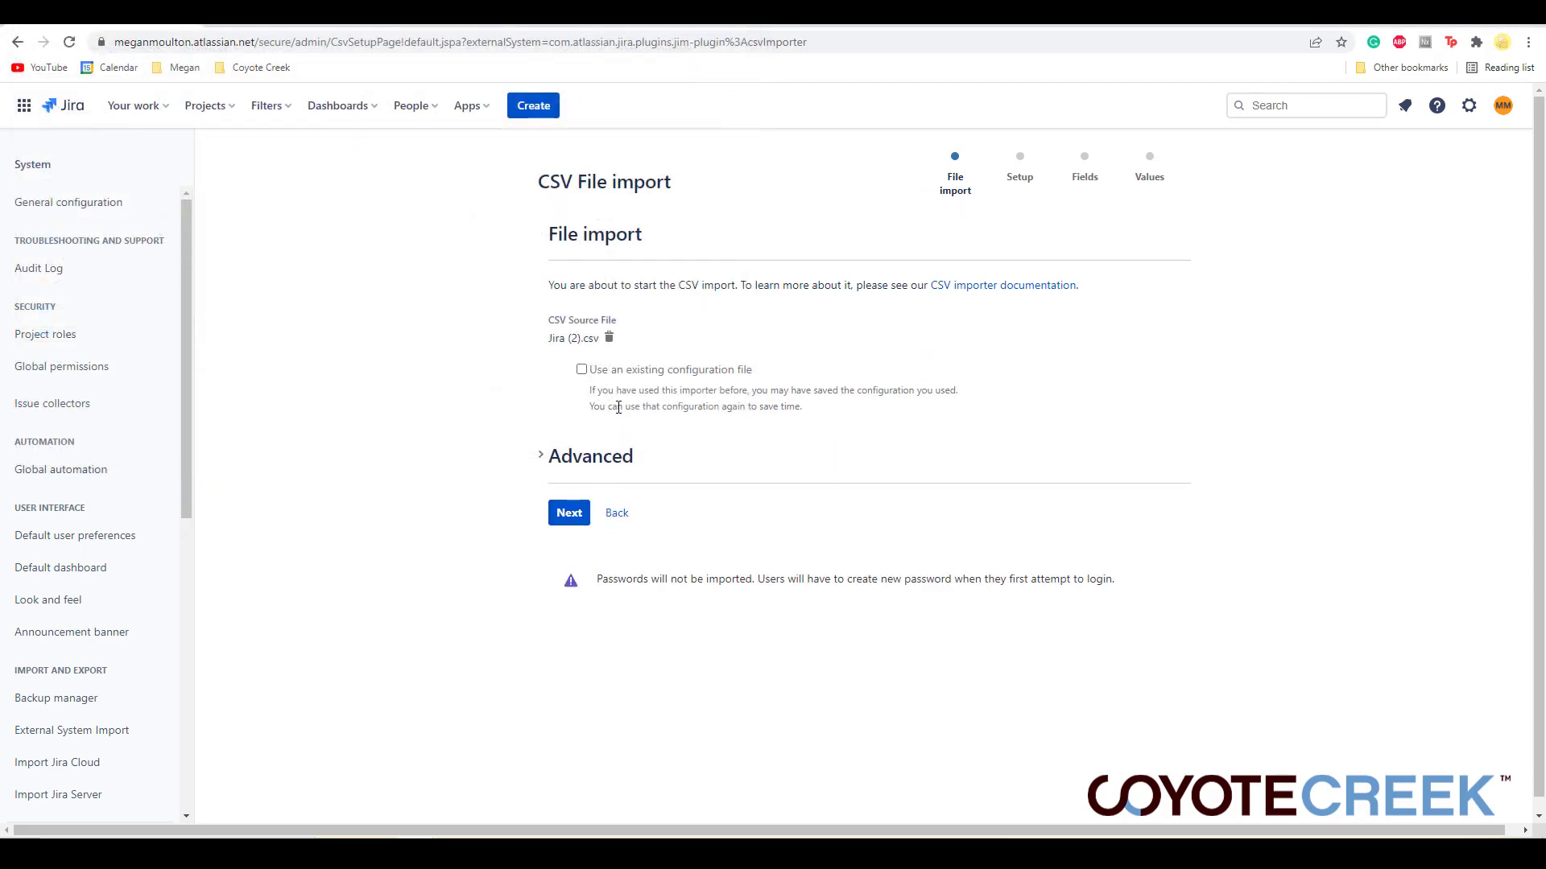
click(581, 465)
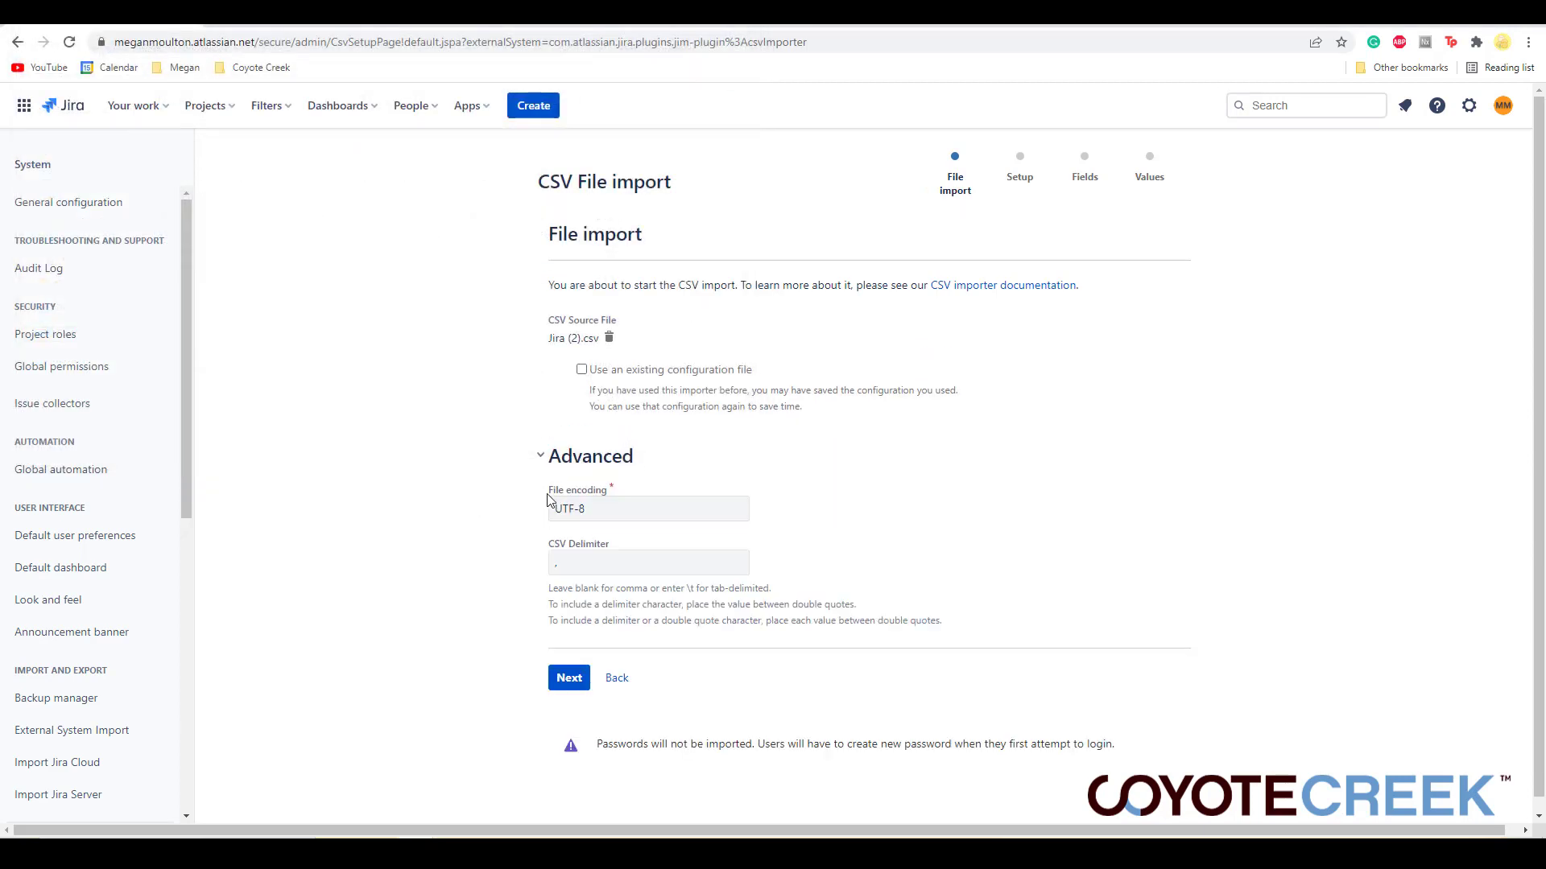
click(574, 679)
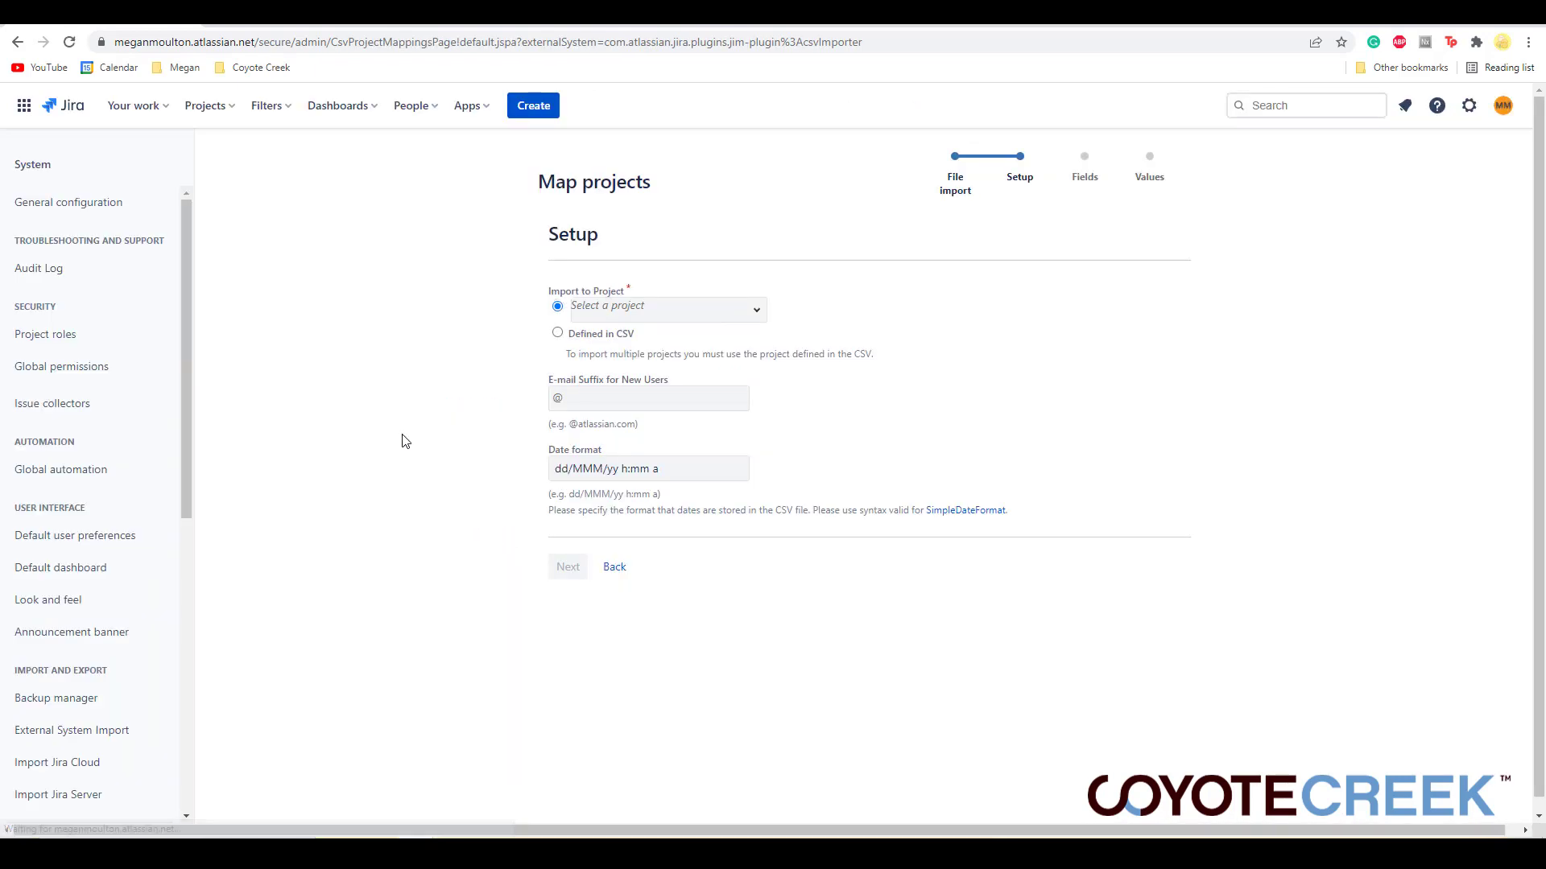
- Set the import target to the MMP project and continue to field mapping
click(658, 314)
text(mmp)
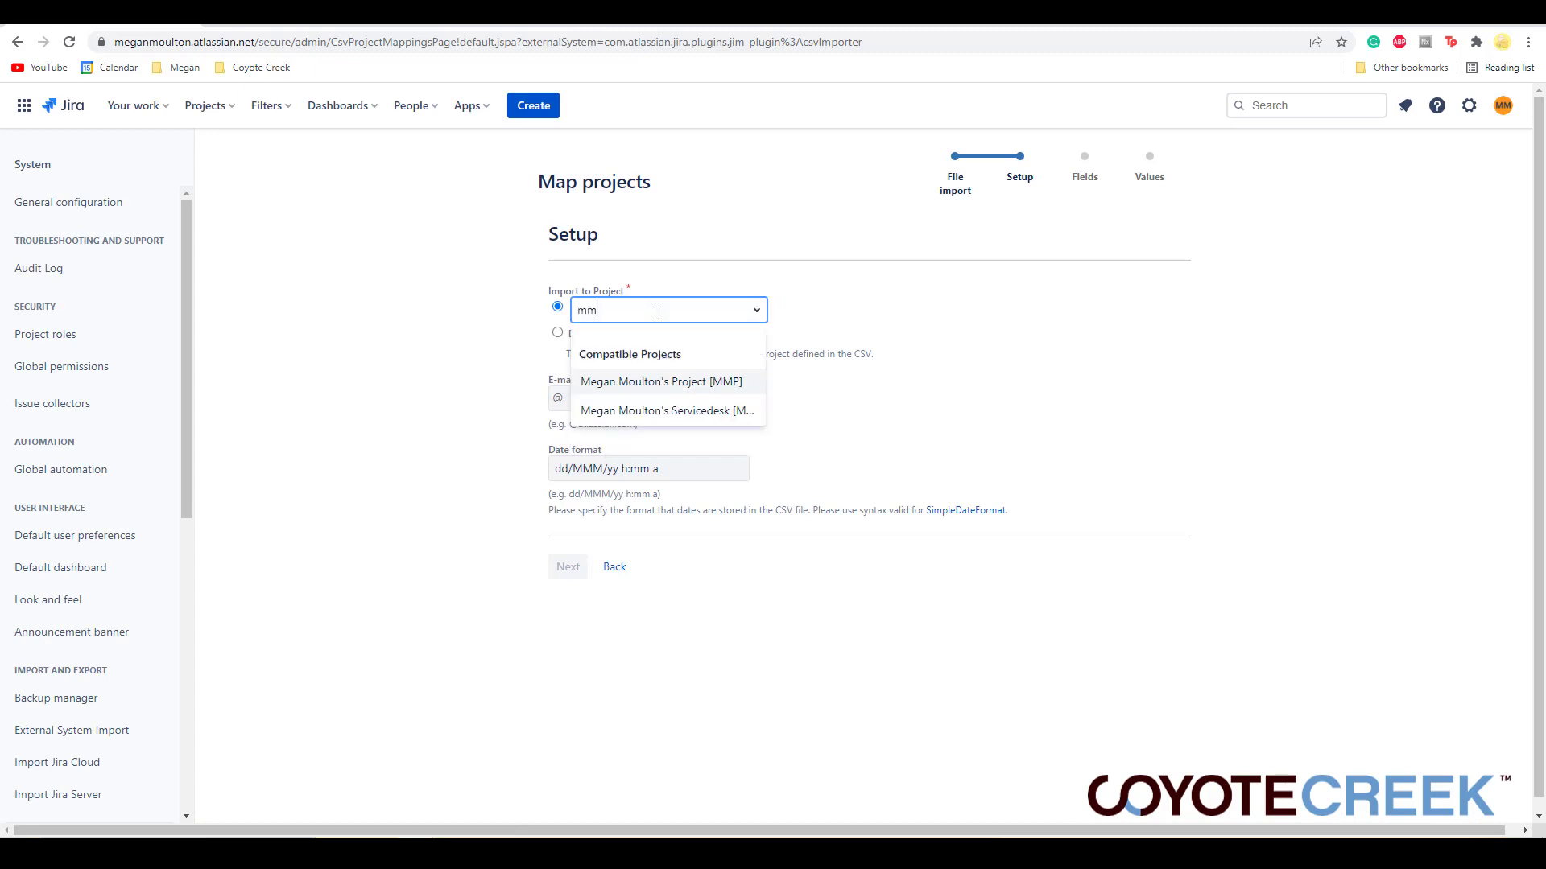
click(700, 381)
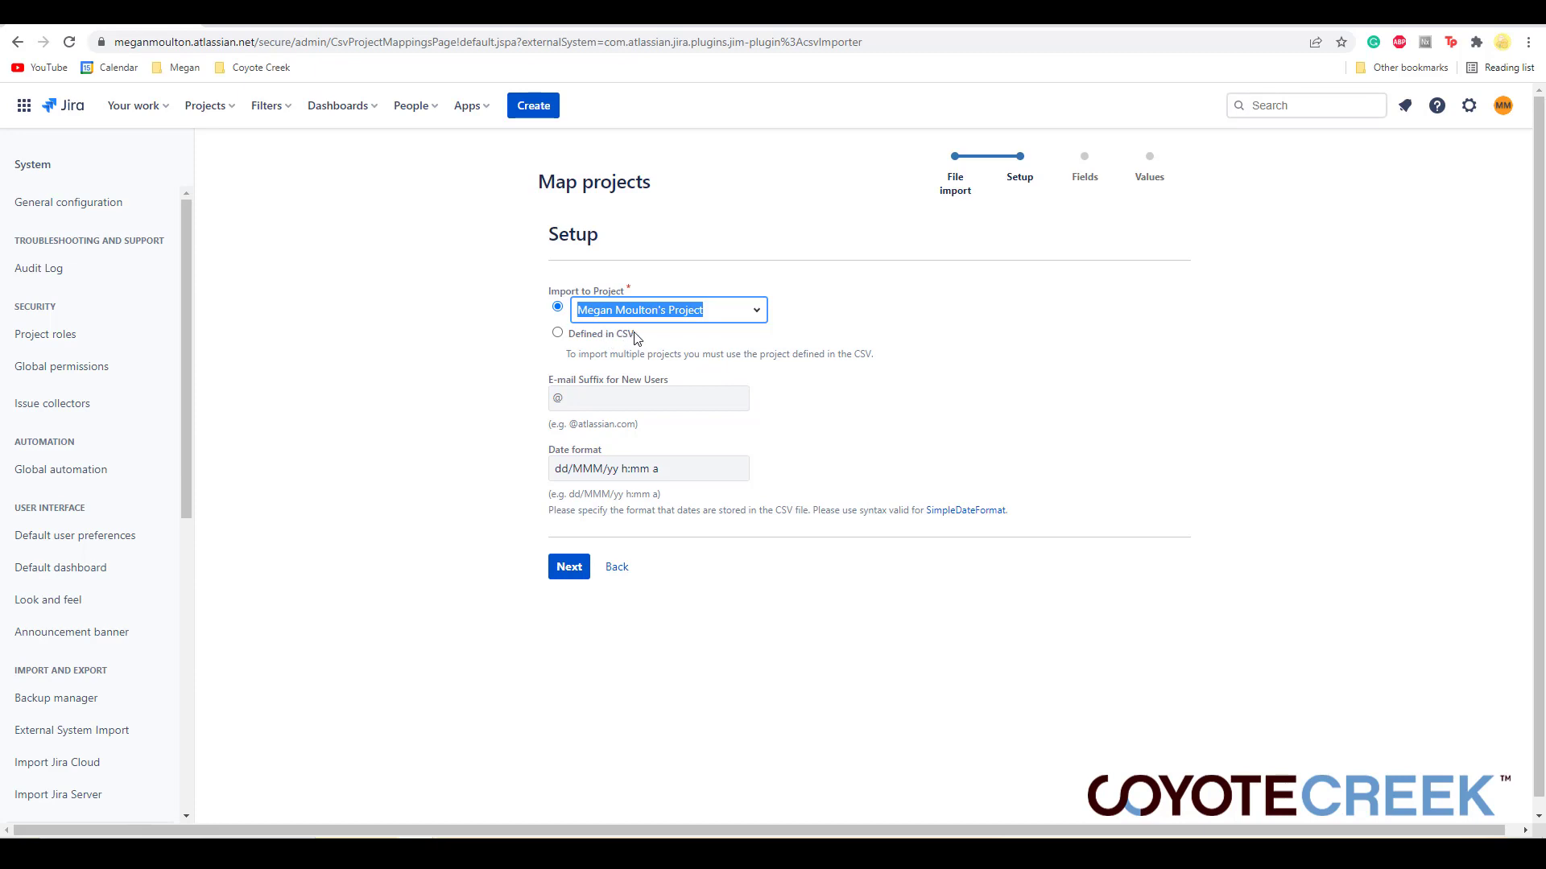
click(493, 365)
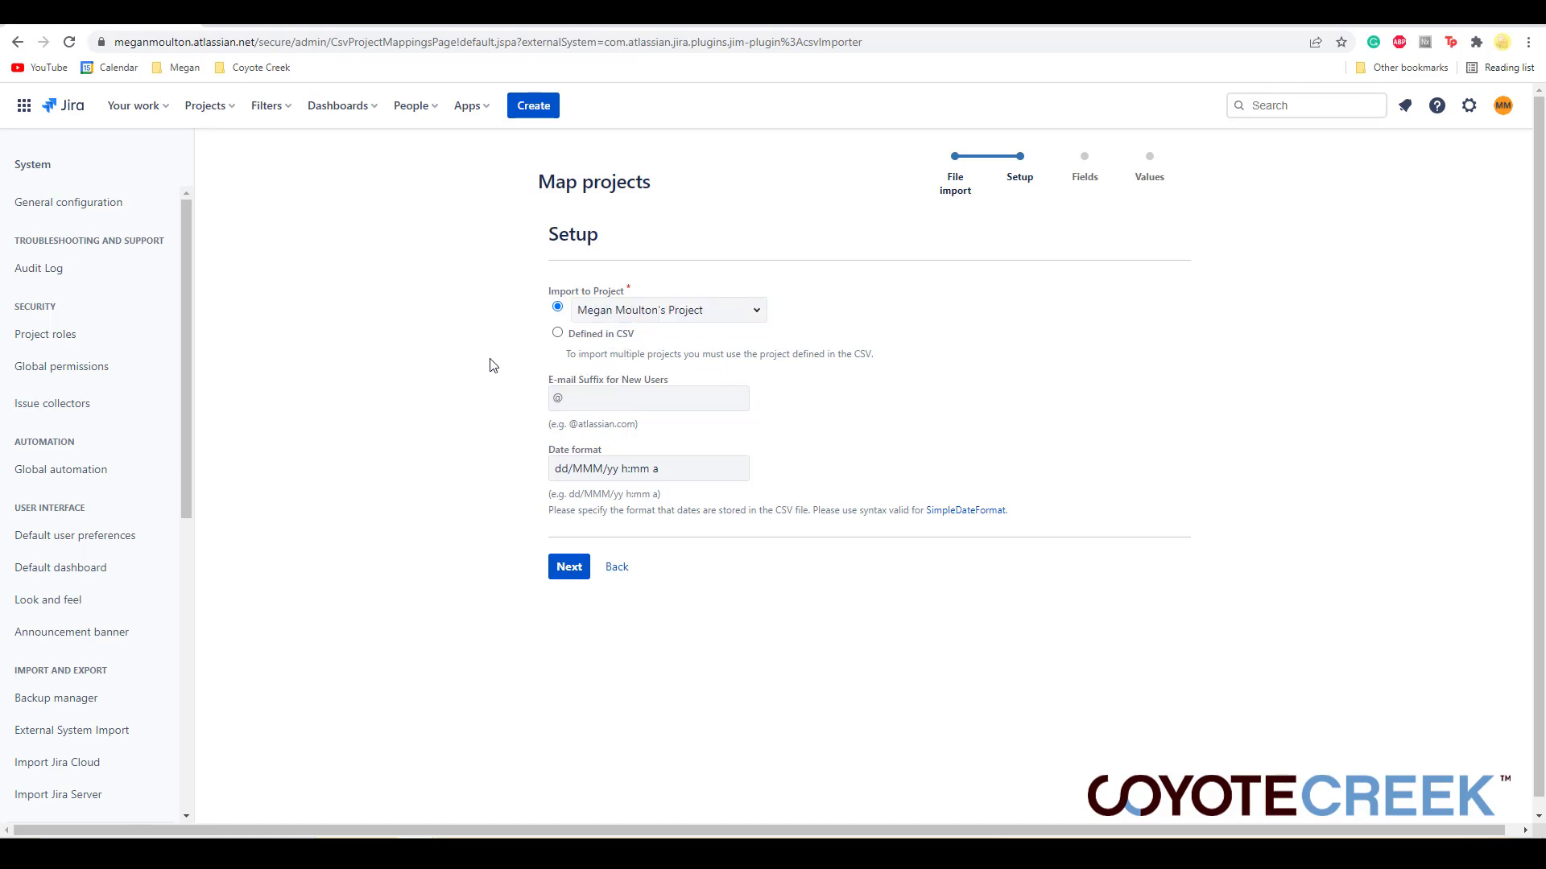
click(566, 568)
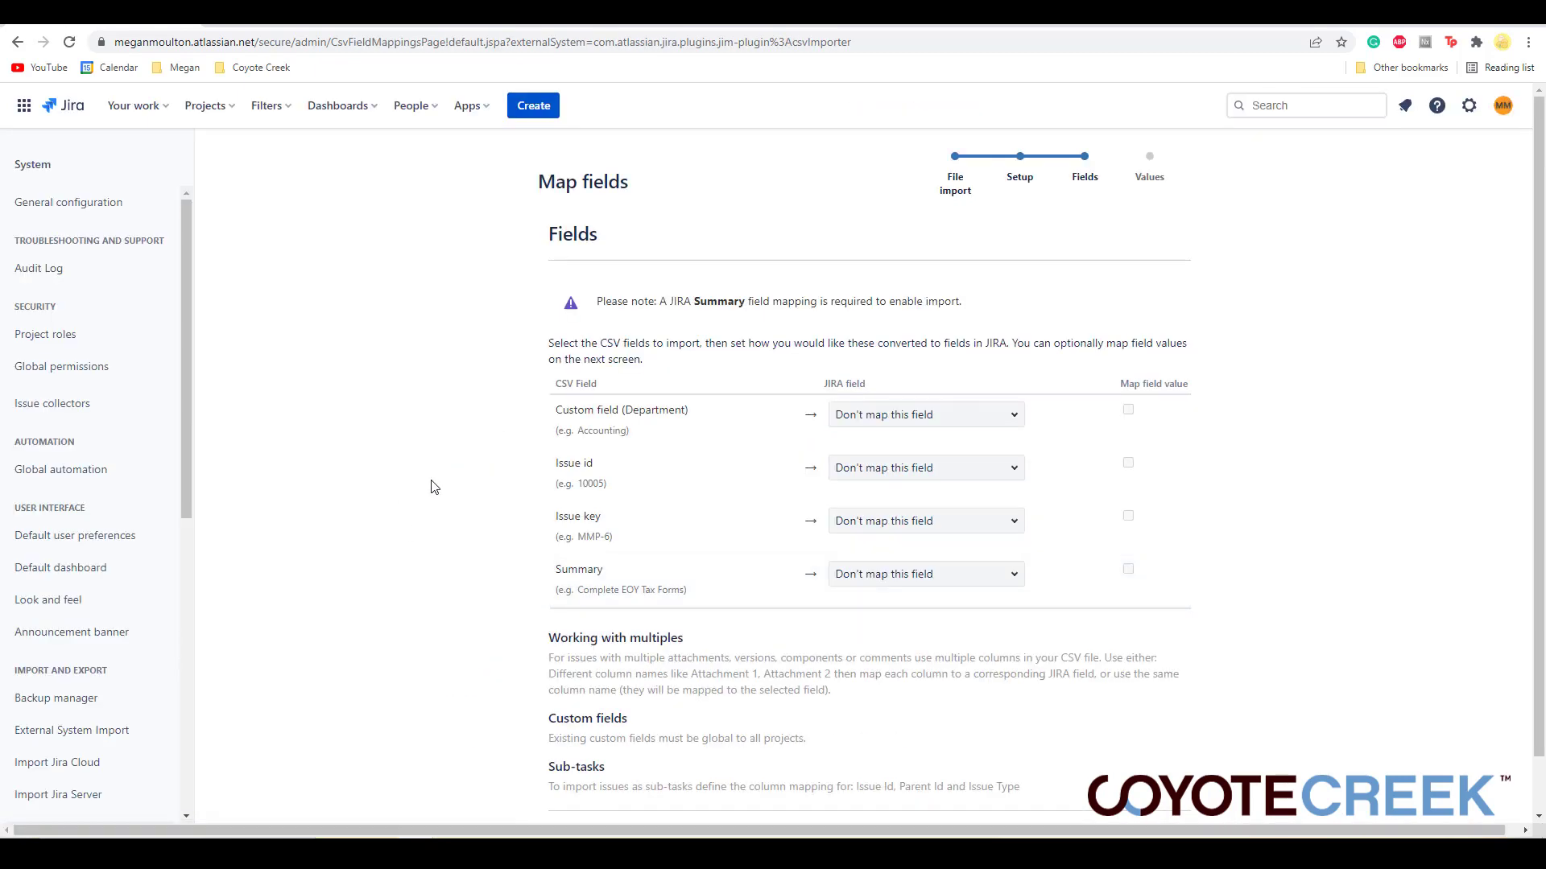
- Map the Custom field (Department) column to the Department field and enable mapping its field values
scroll(433, 486, down, 1)
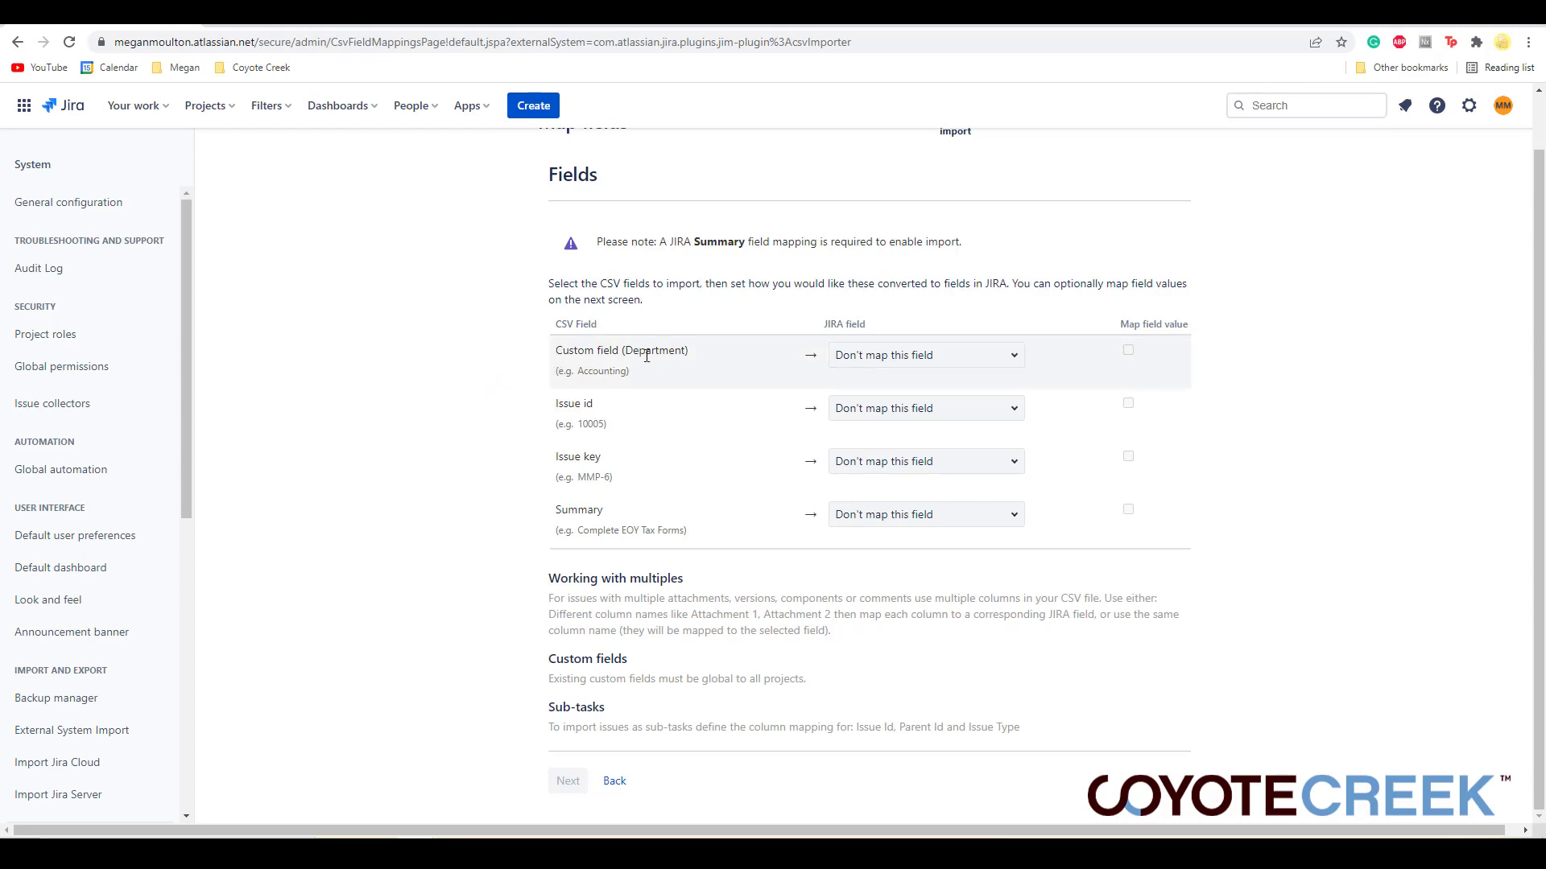
click(955, 358)
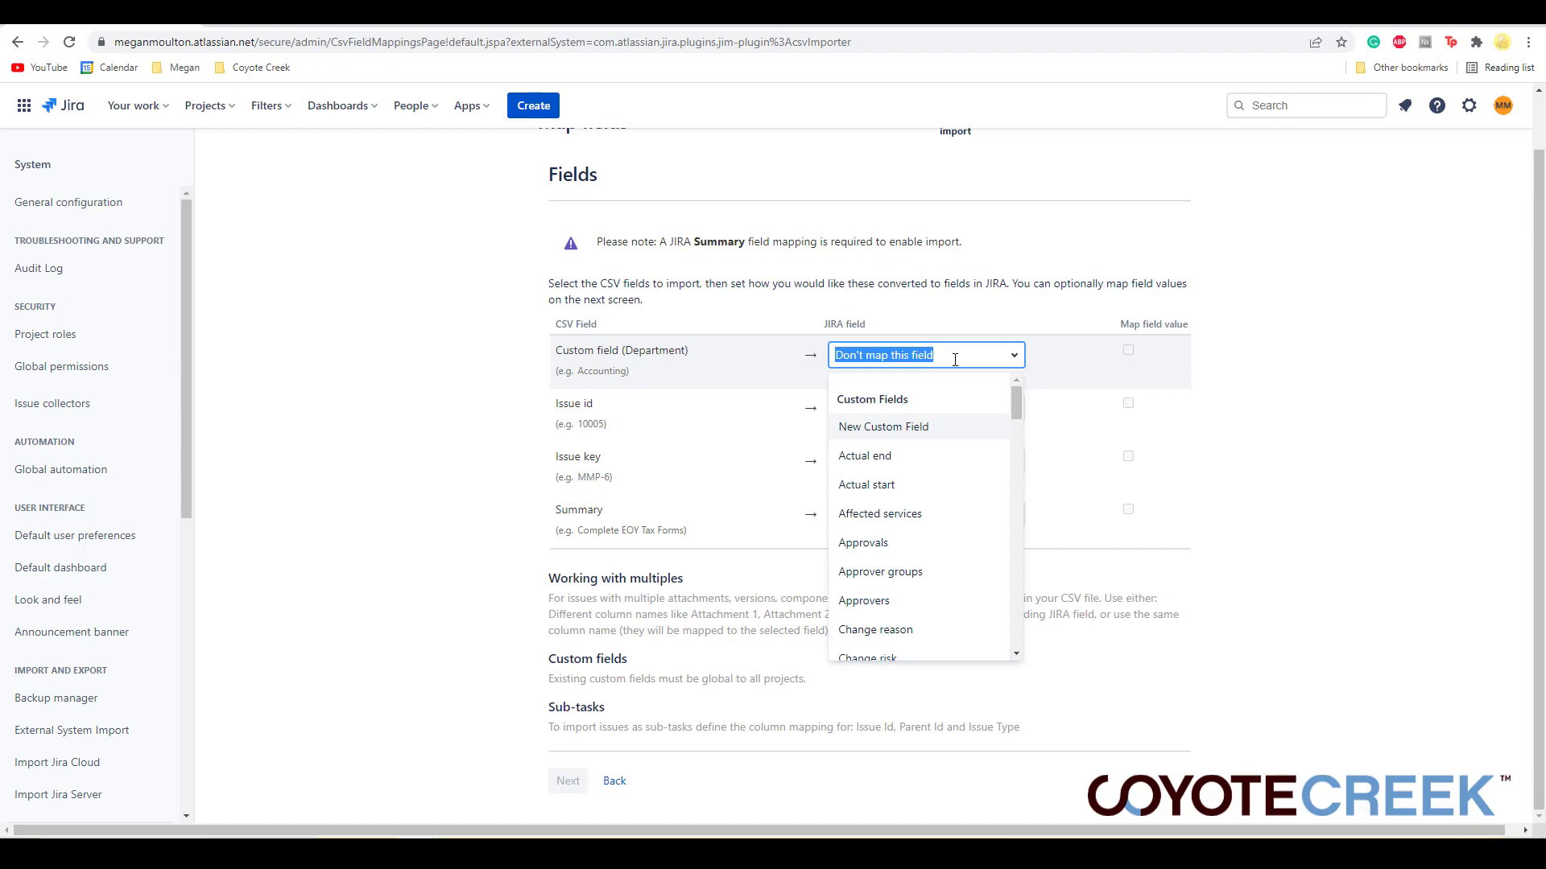
text(depar)
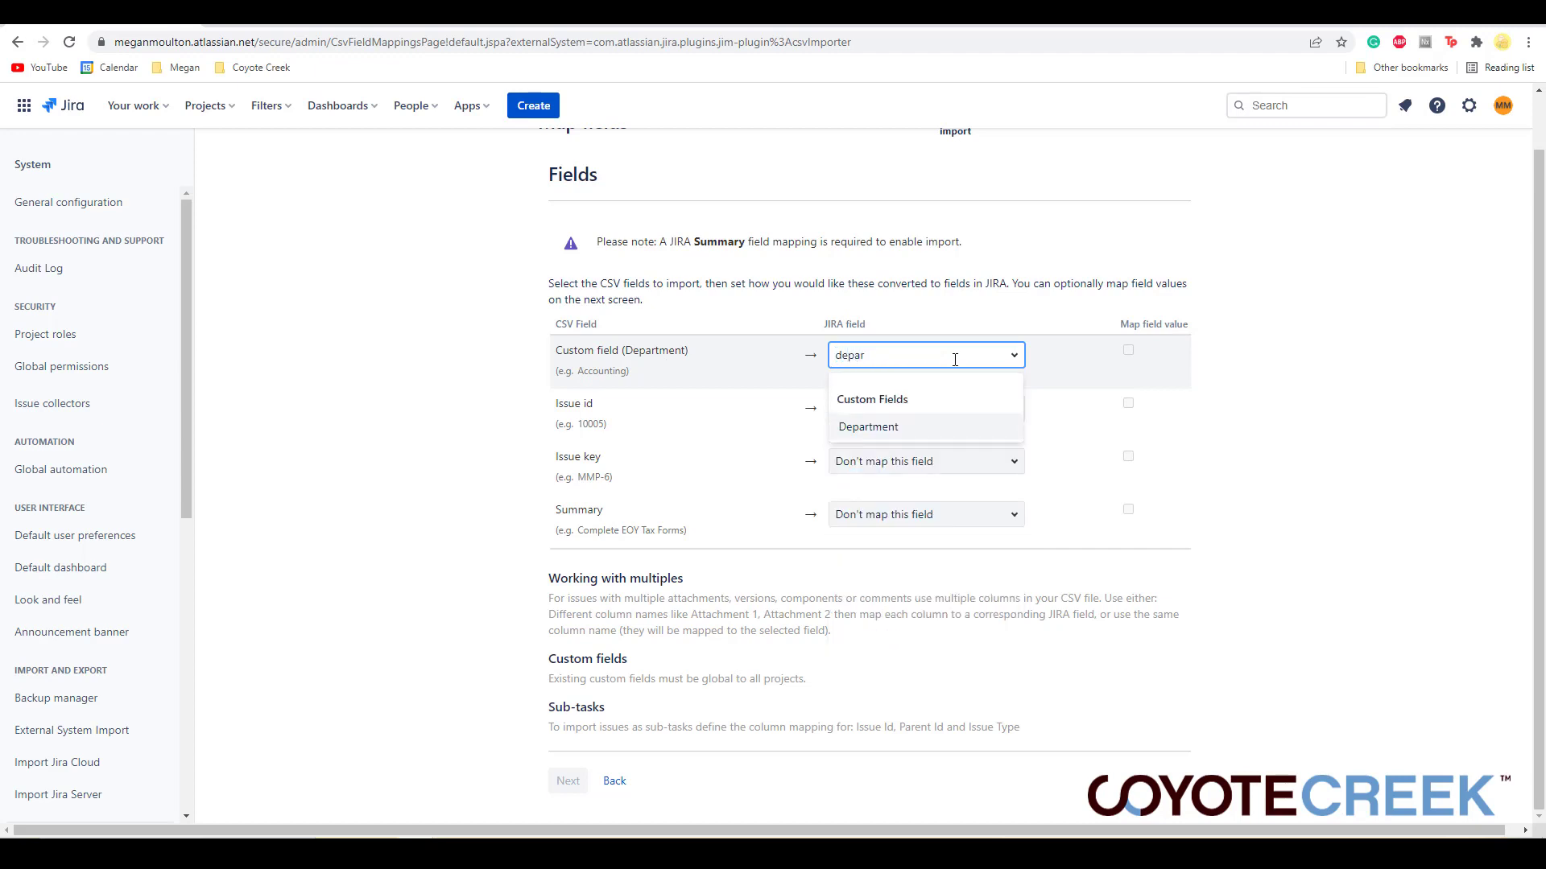
click(931, 428)
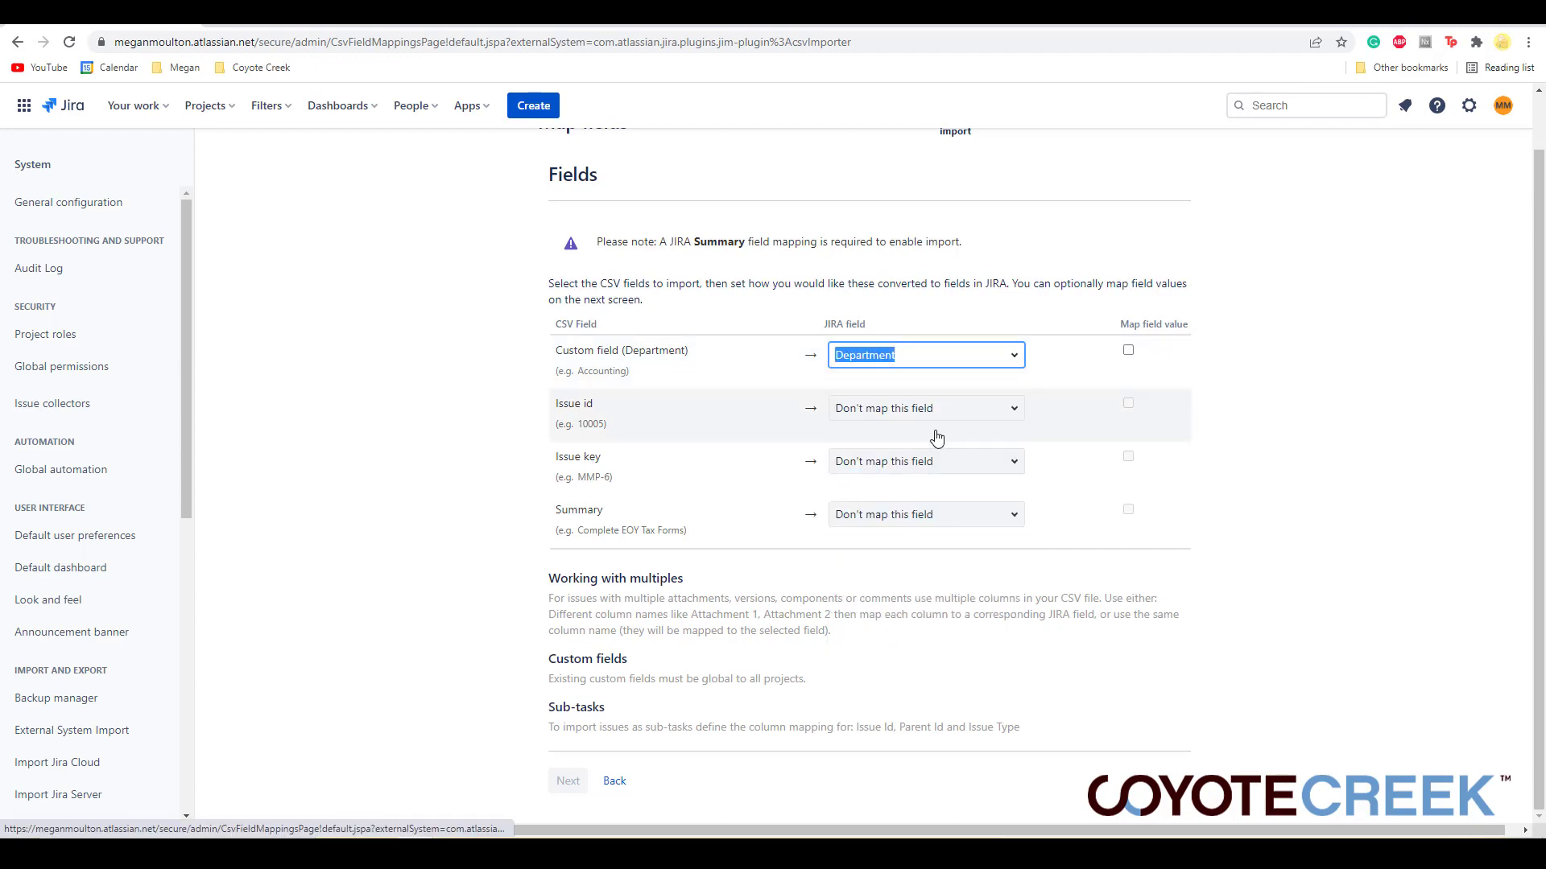
click(1127, 349)
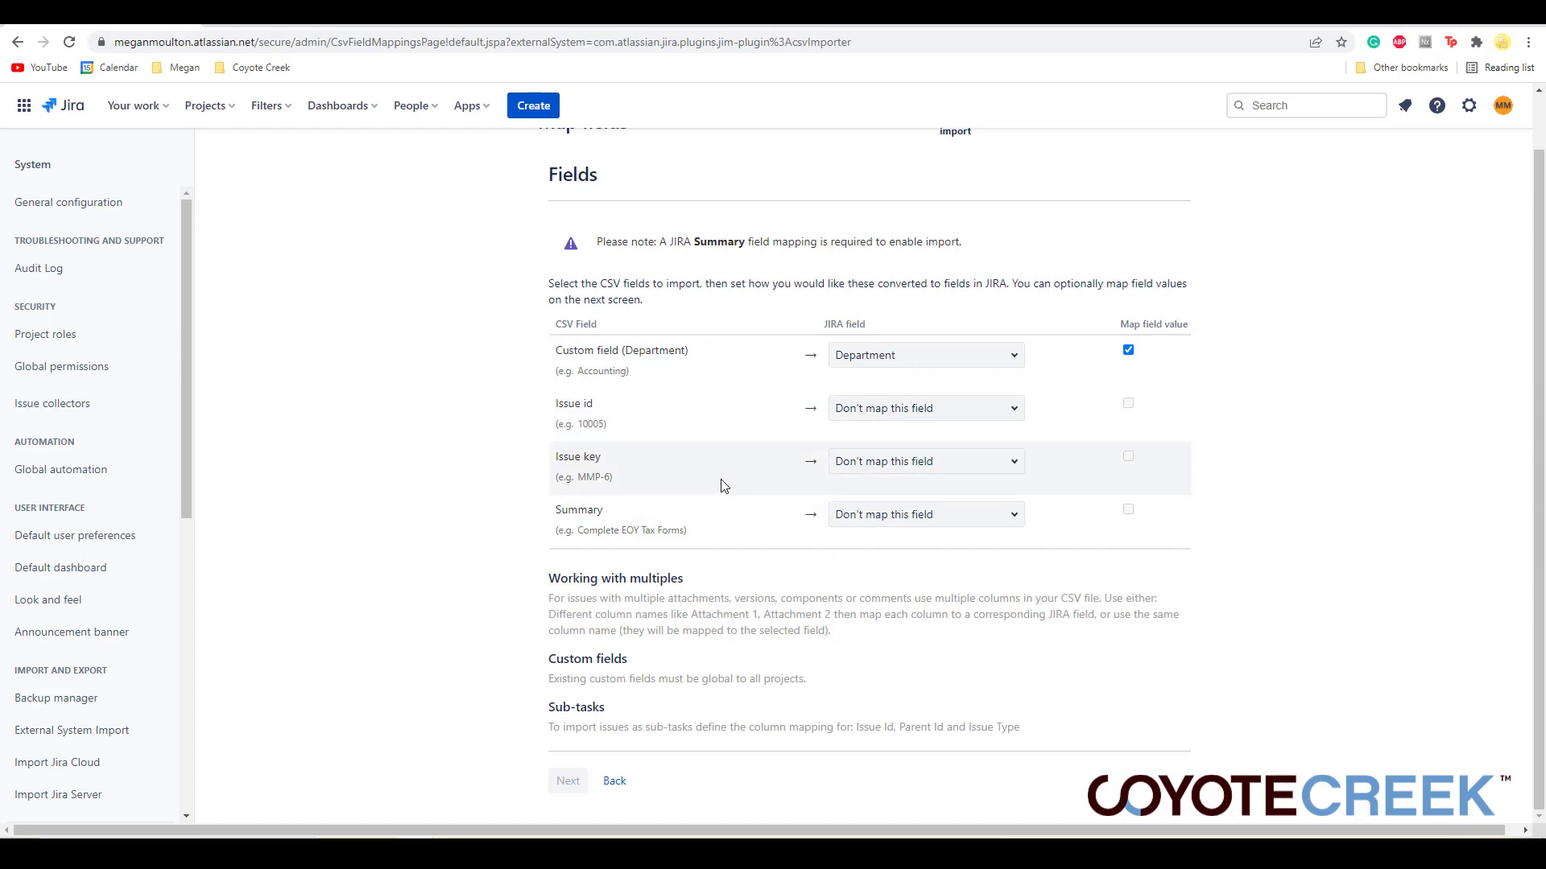
- Map the Issue key column to Issue Key and enable mapping its field values
click(877, 468)
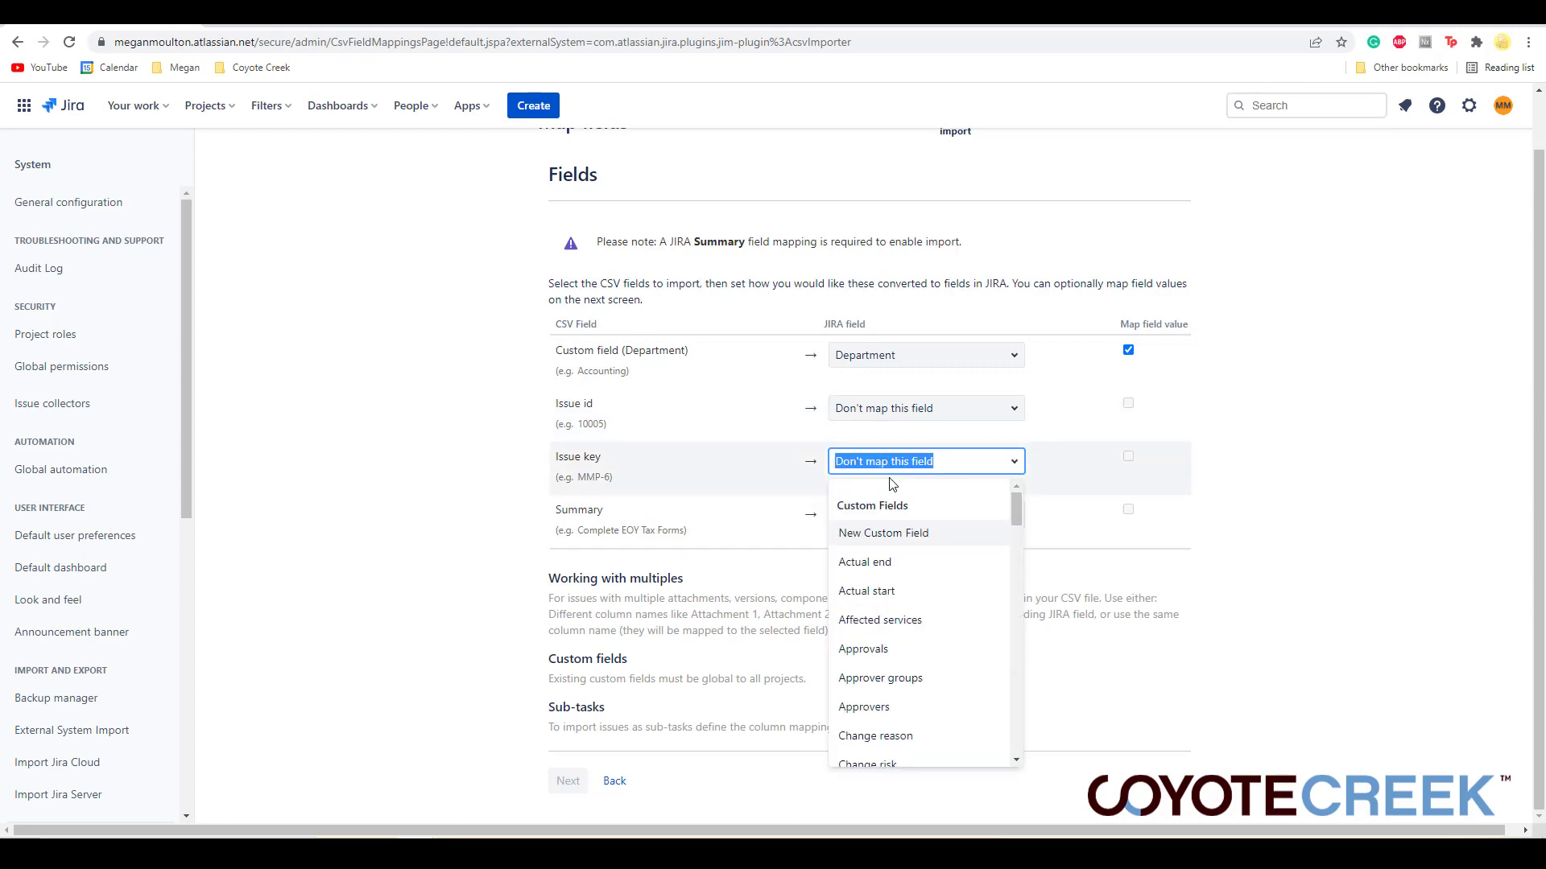
text(issue)
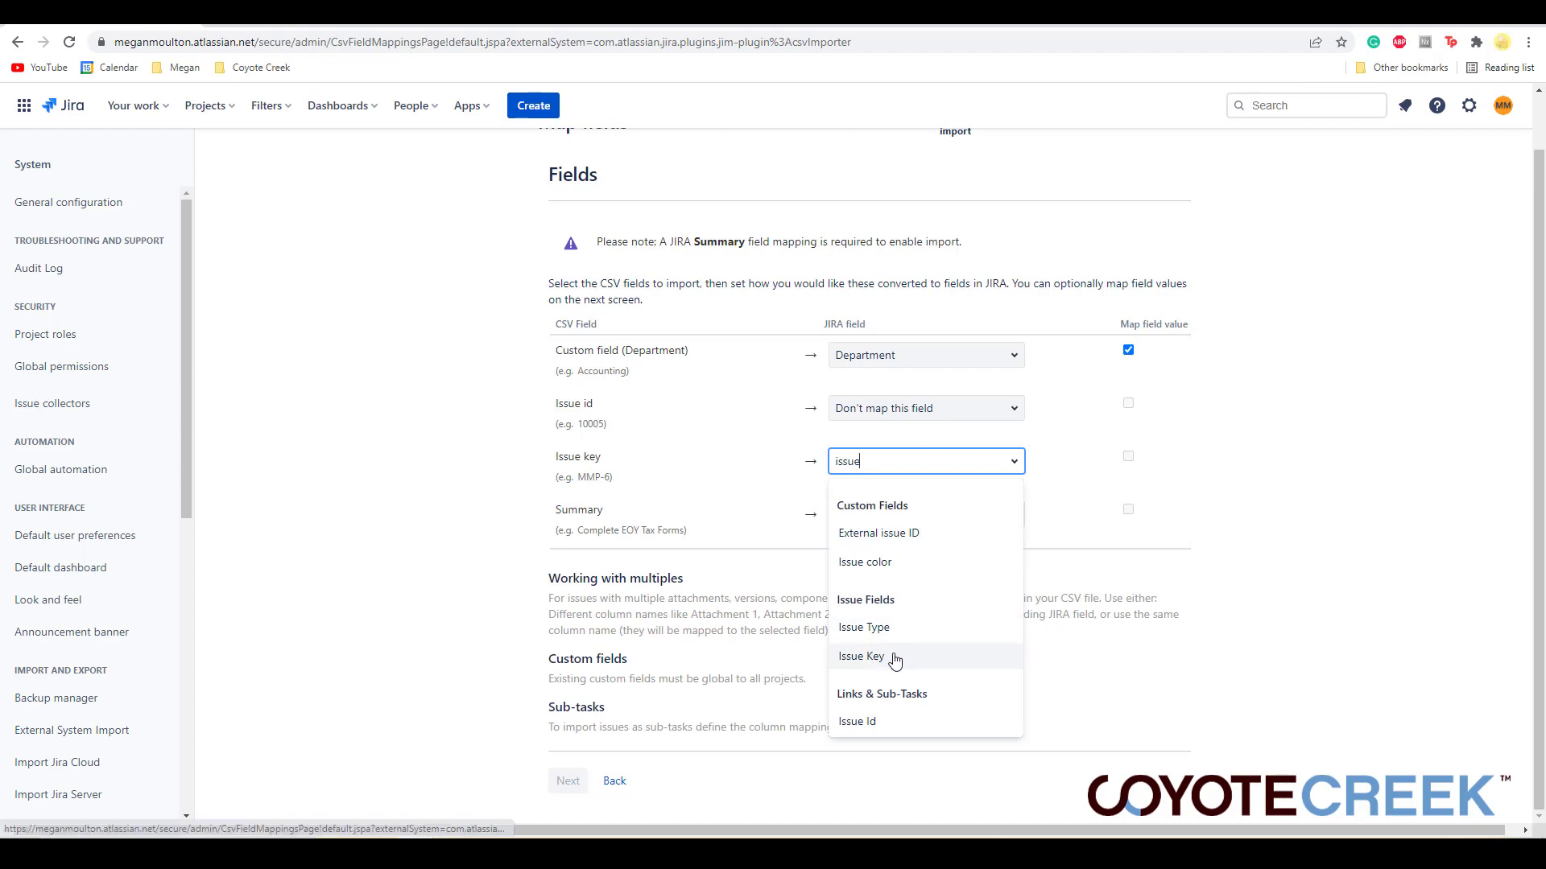
click(862, 656)
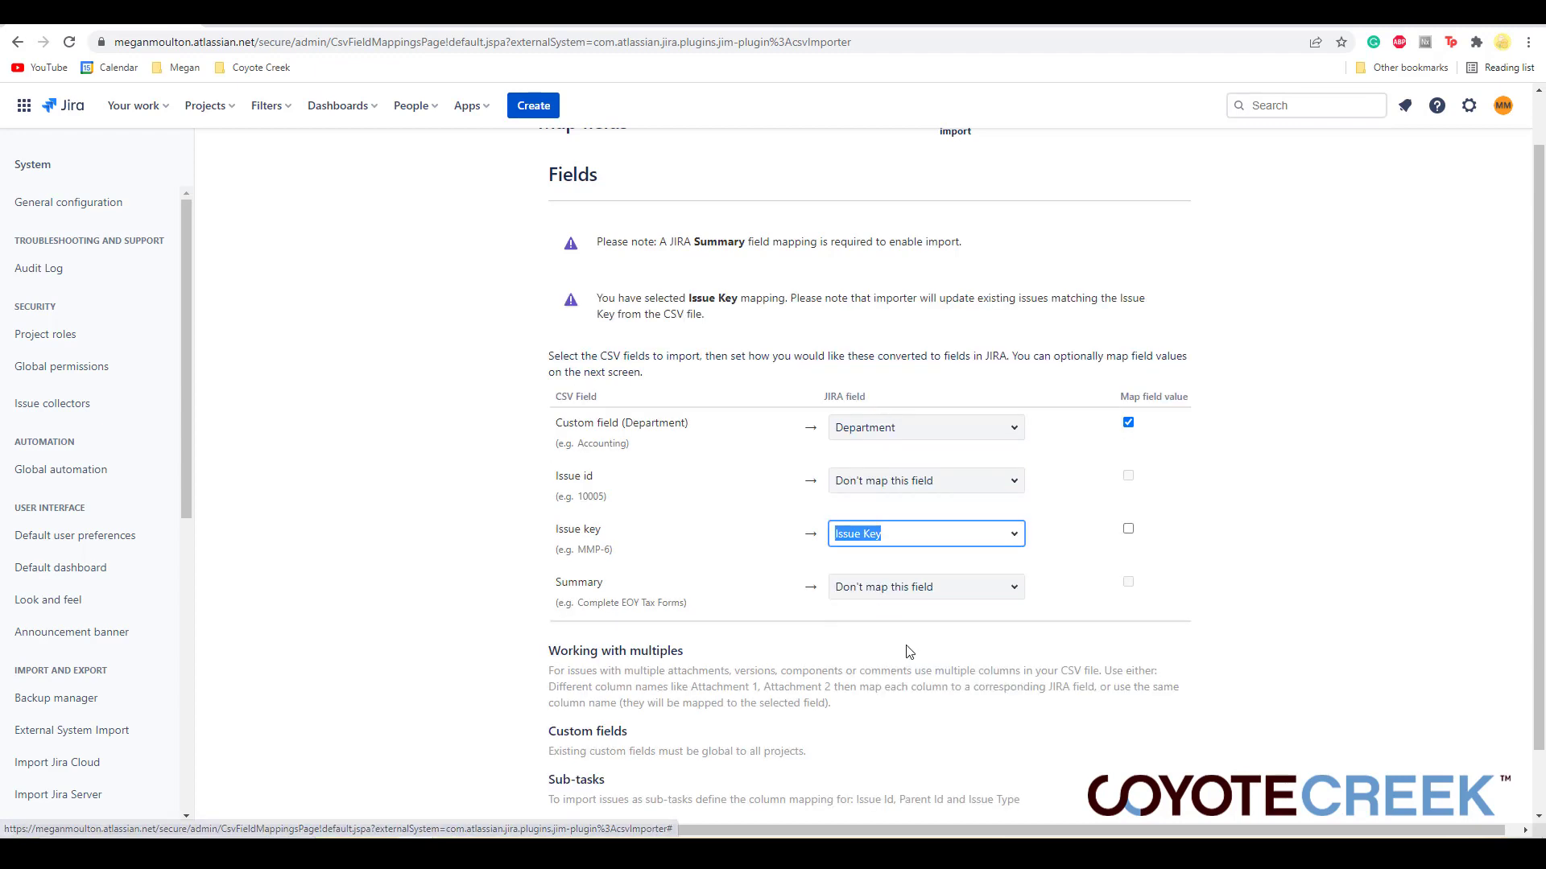
click(1129, 531)
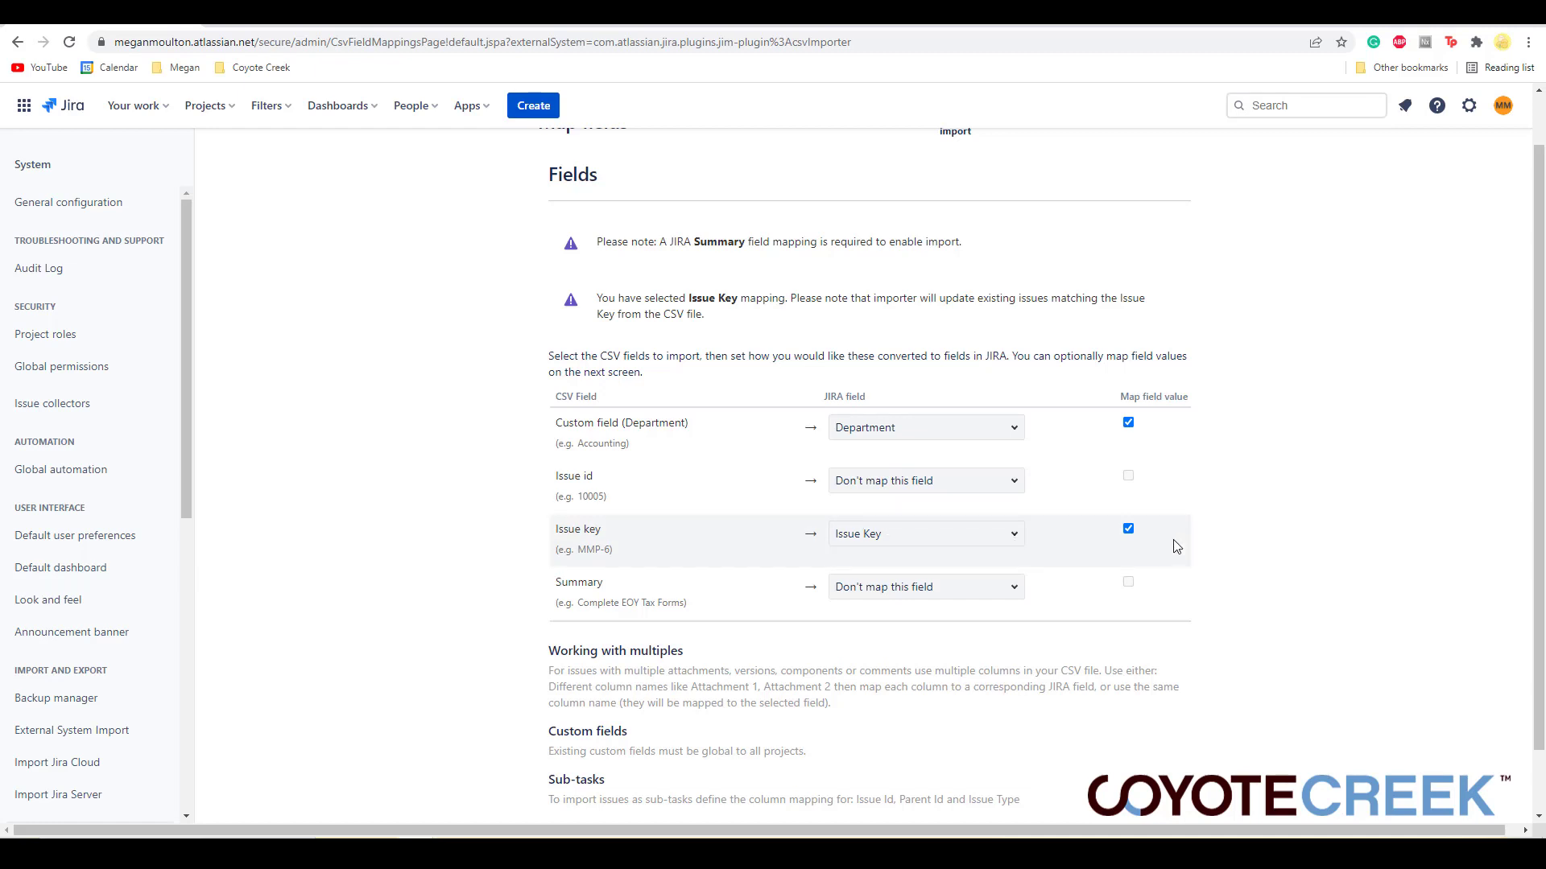
- Map the Summary column to Summary, enable mapping its values, and continue to value mapping
scroll(1175, 547, down, 1)
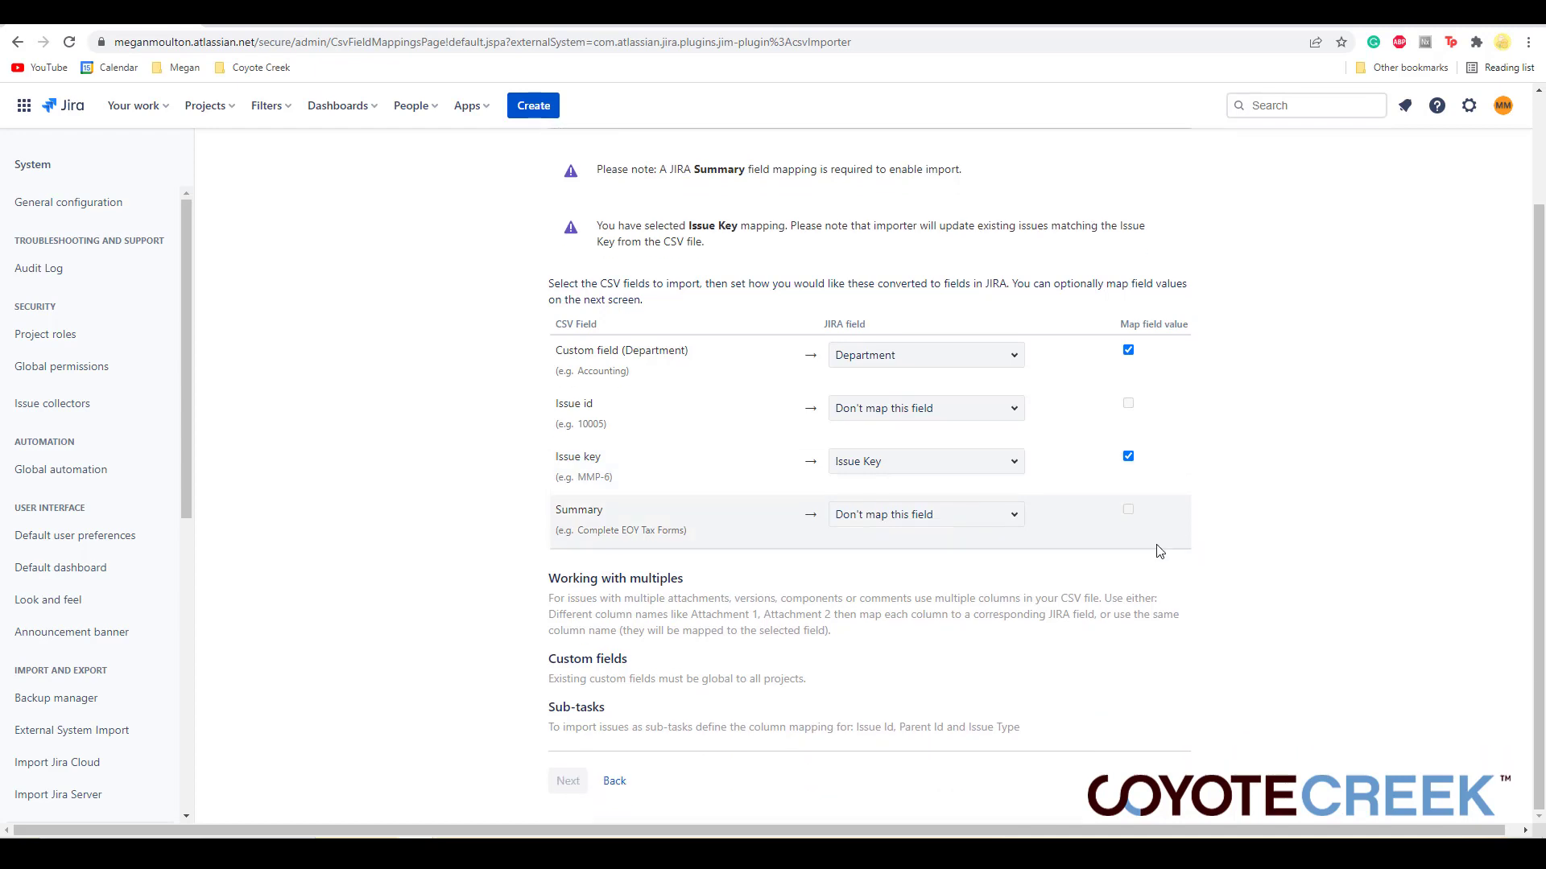
click(927, 523)
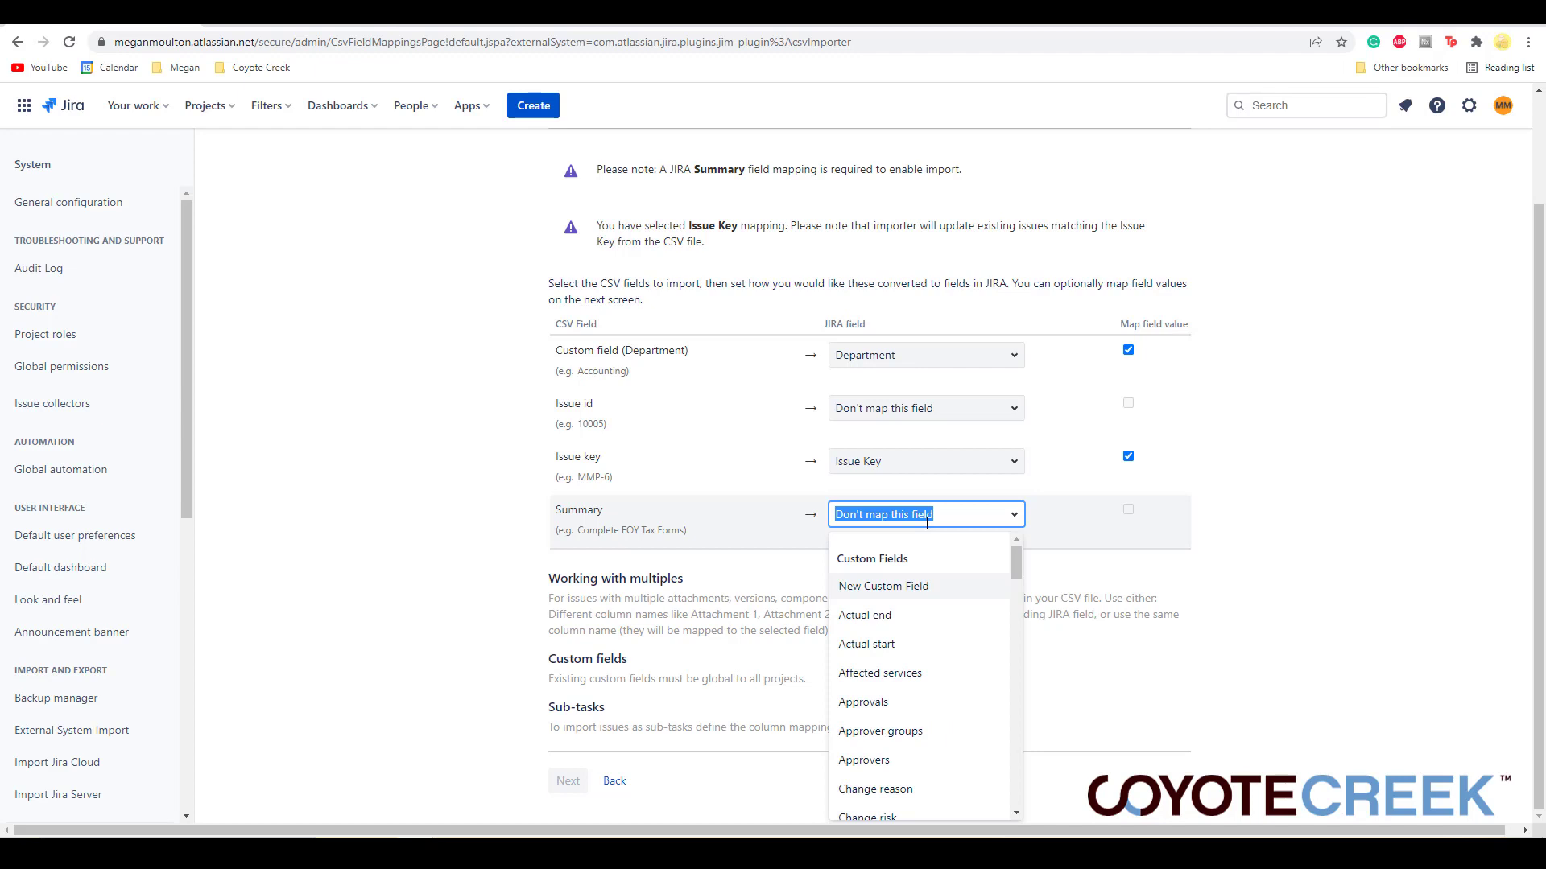
text(summar)
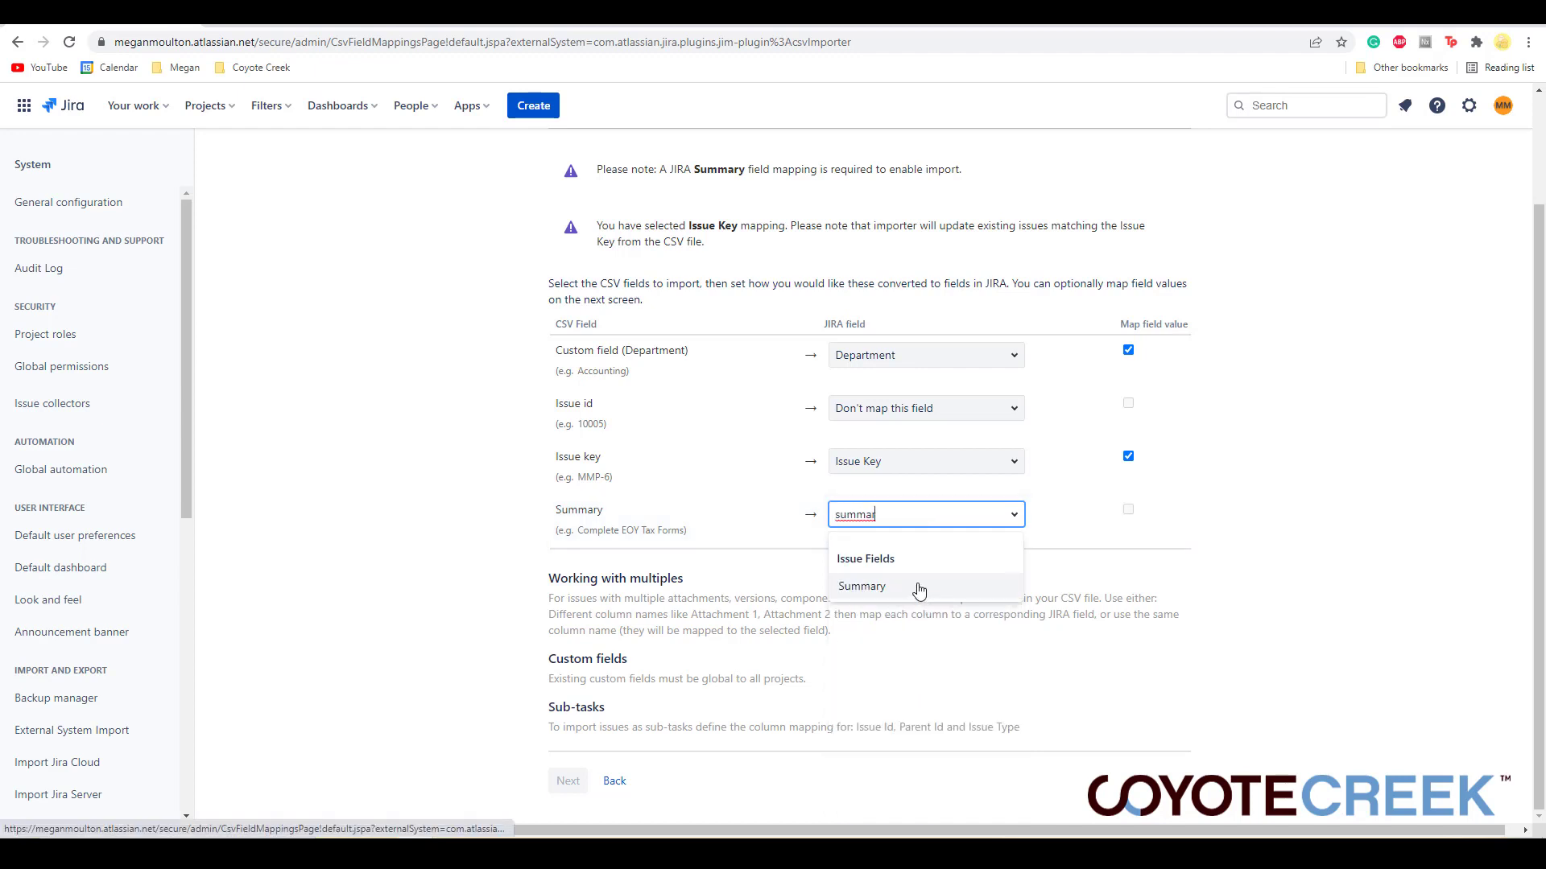
click(919, 587)
click(1129, 510)
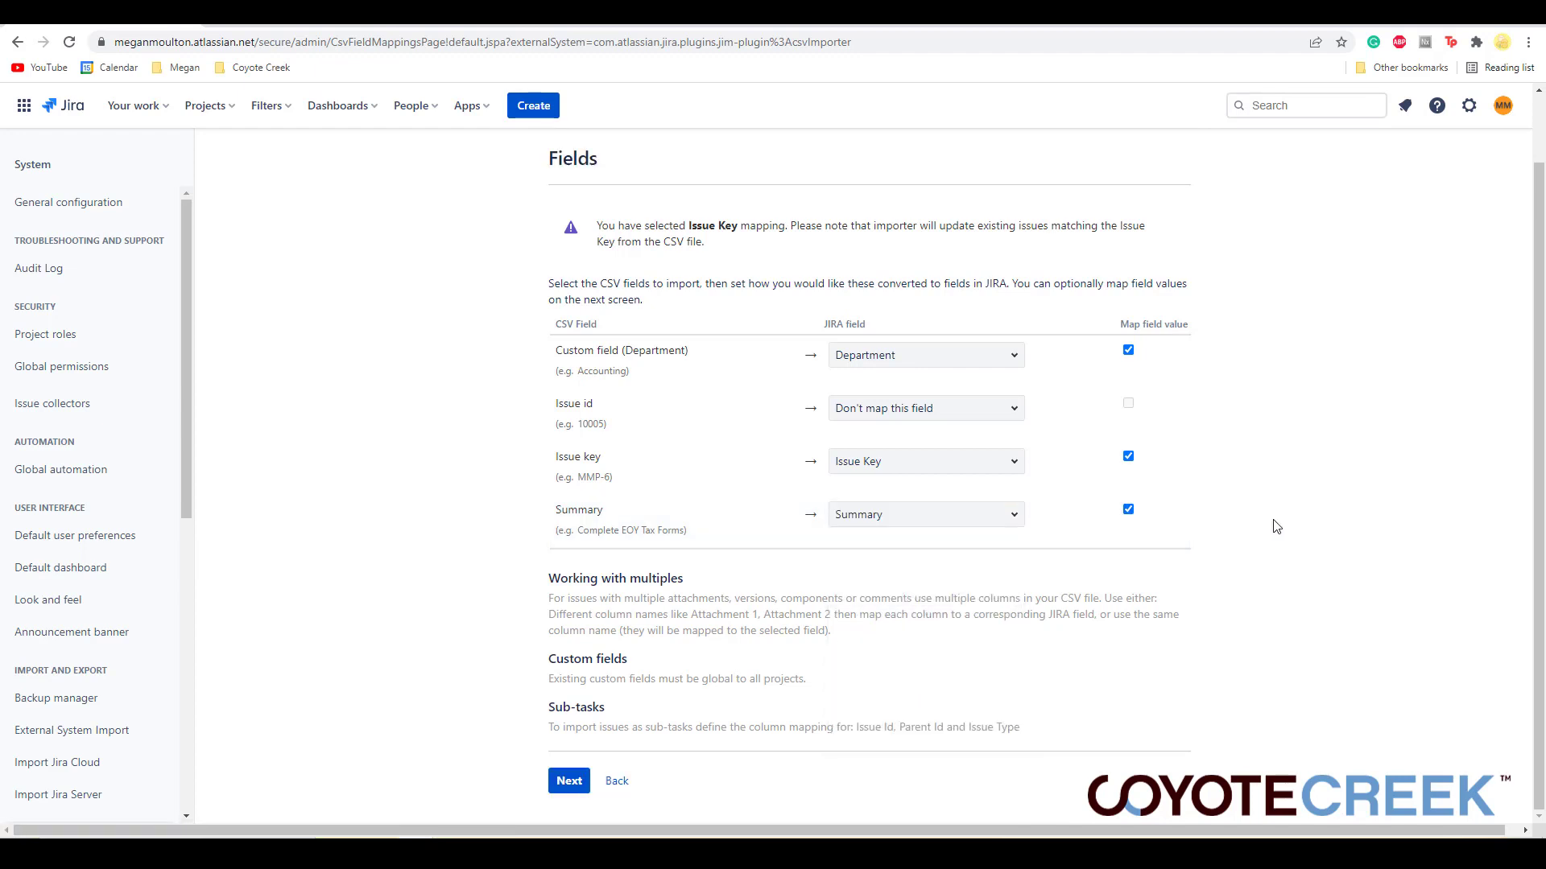
click(567, 783)
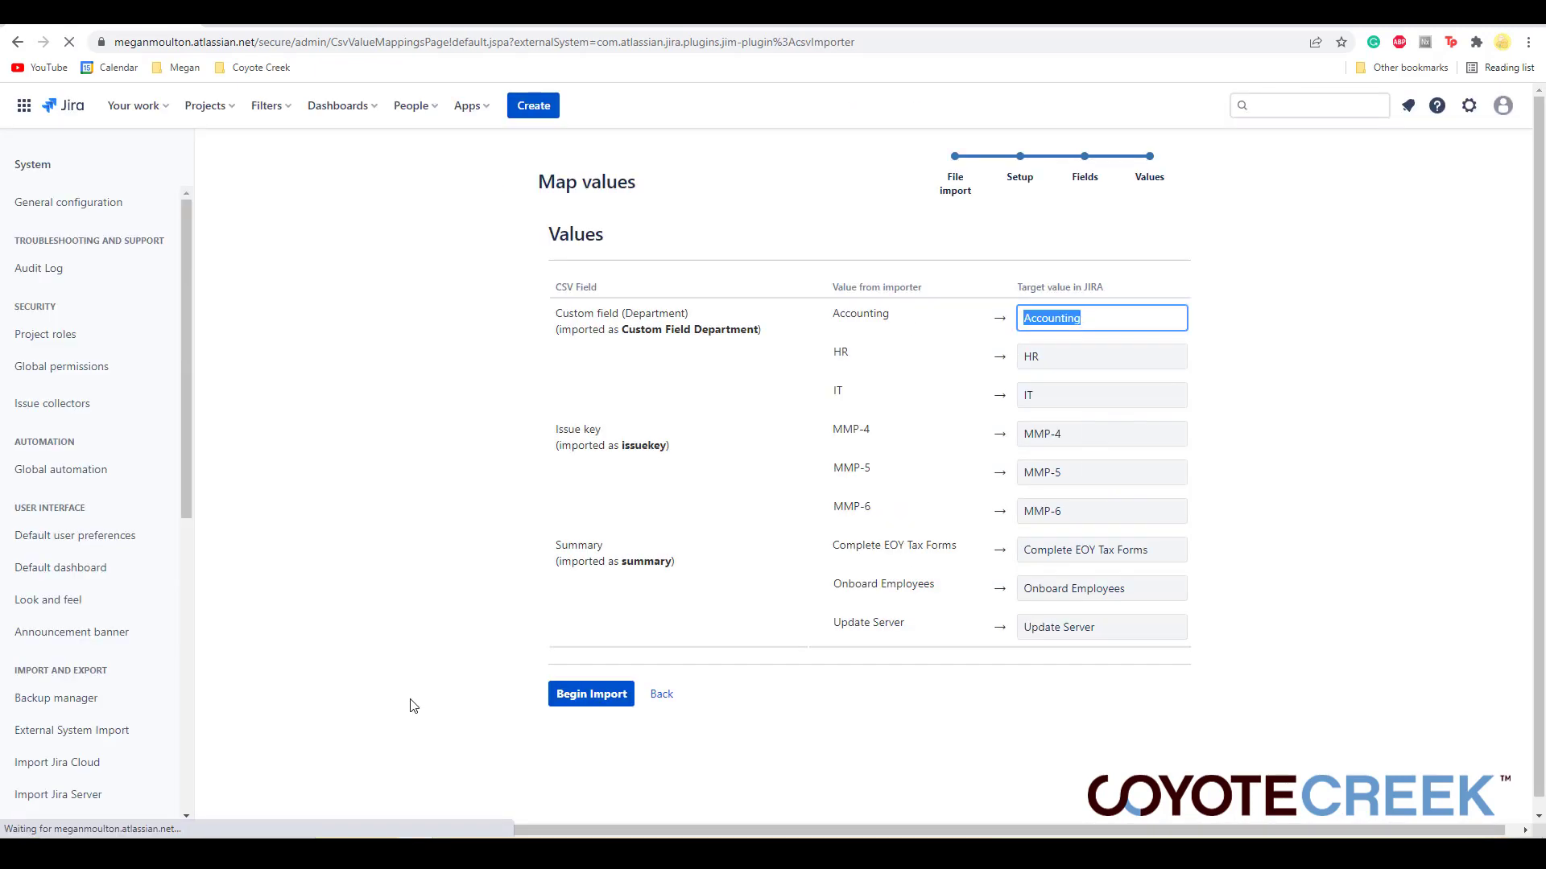
- Begin the import with the target values left as imported
click(1291, 358)
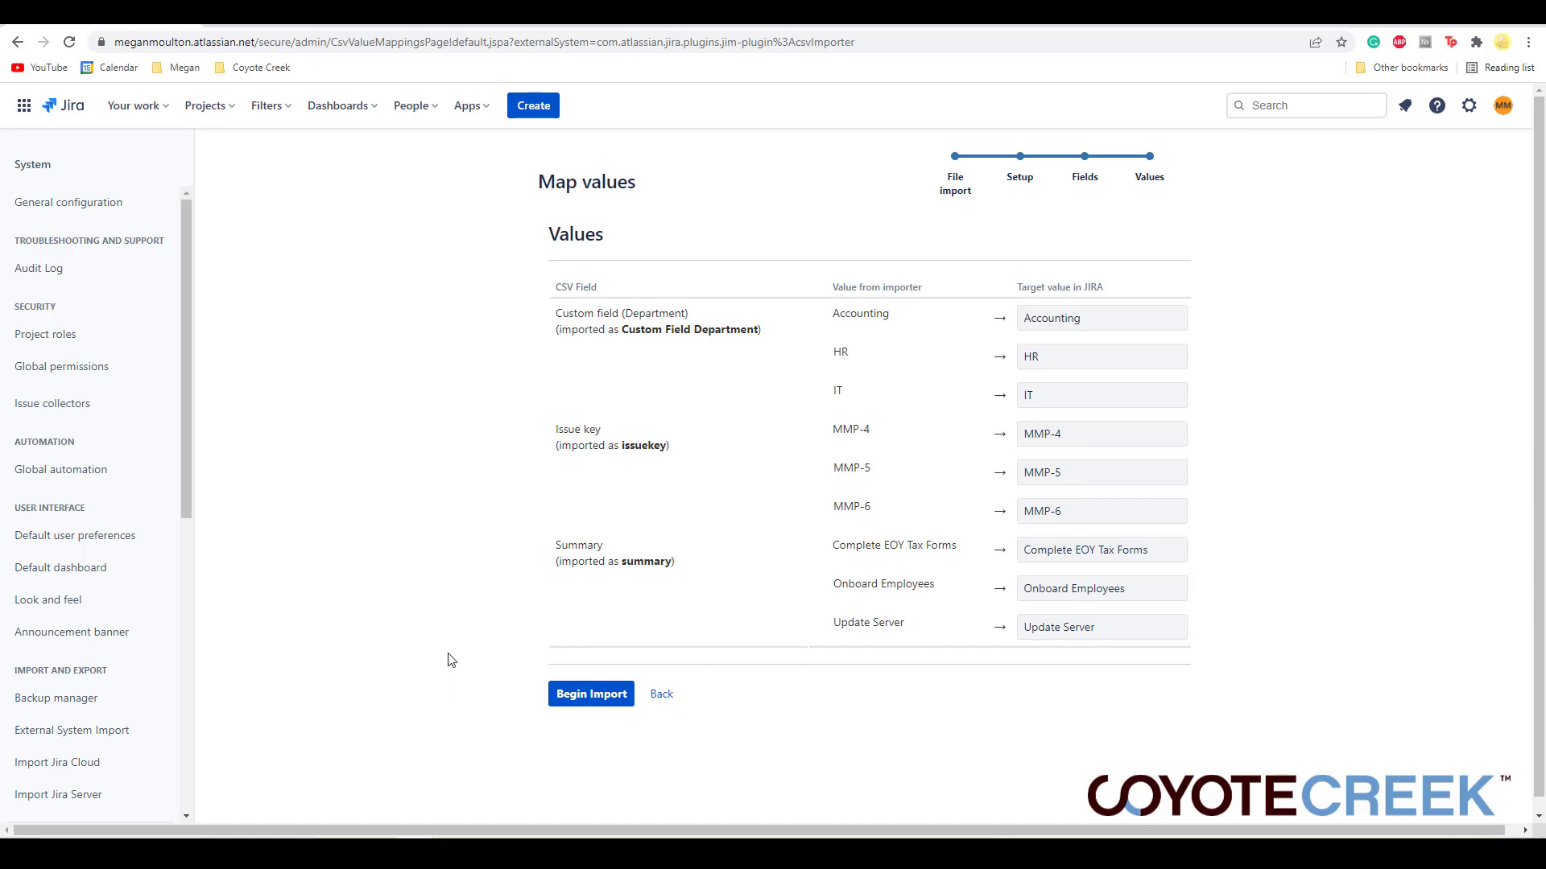
click(590, 694)
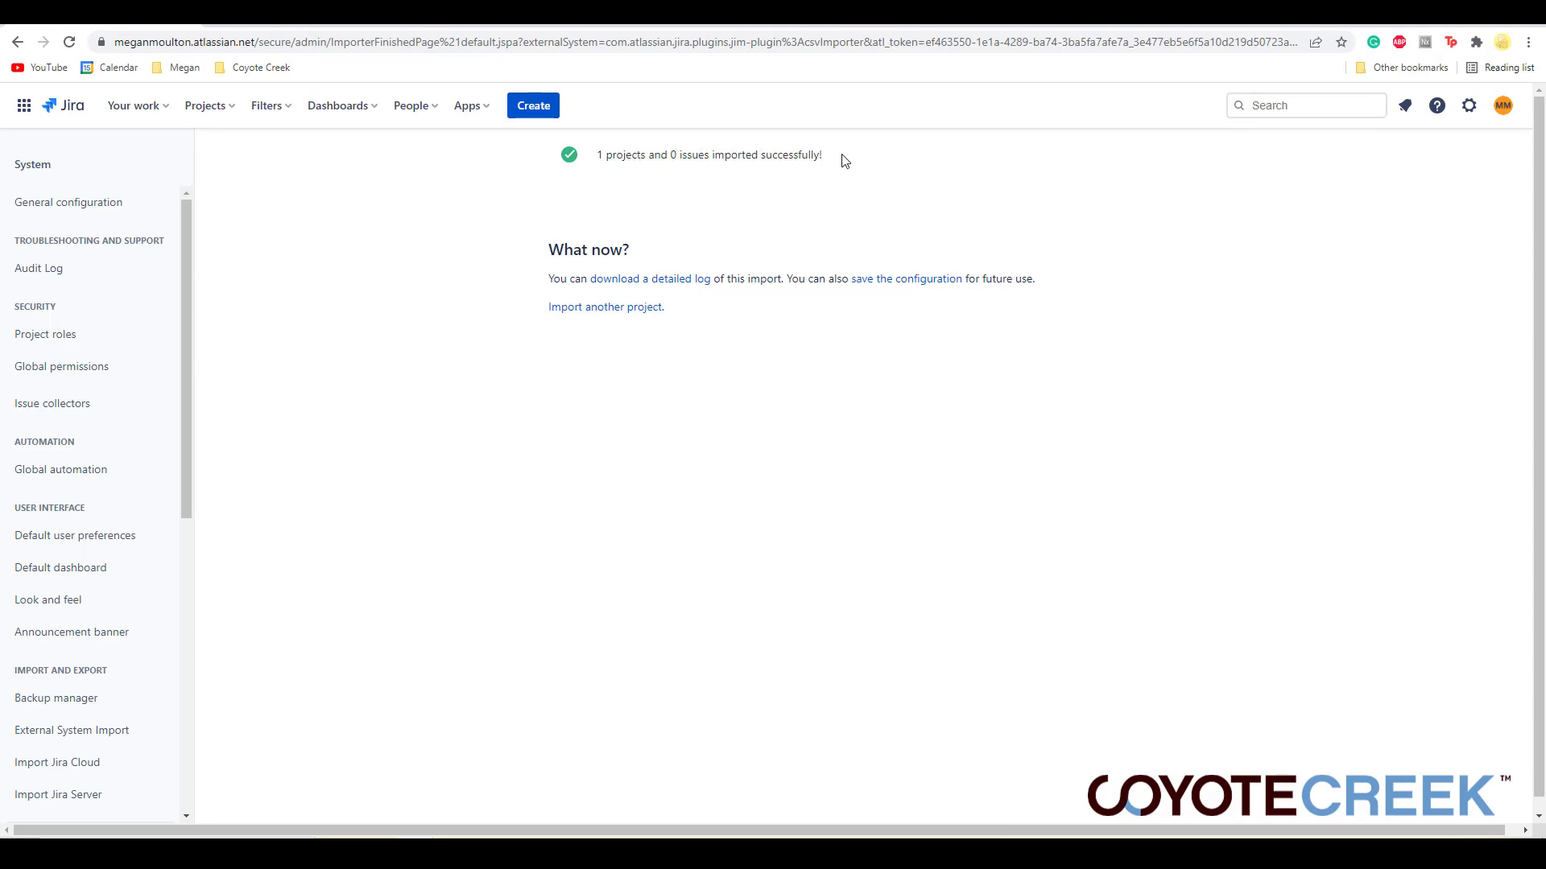
drag(670, 155, 760, 151)
click(864, 171)
- Open the starred Bulk Change Filter 1 to review the updated issues
click(278, 116)
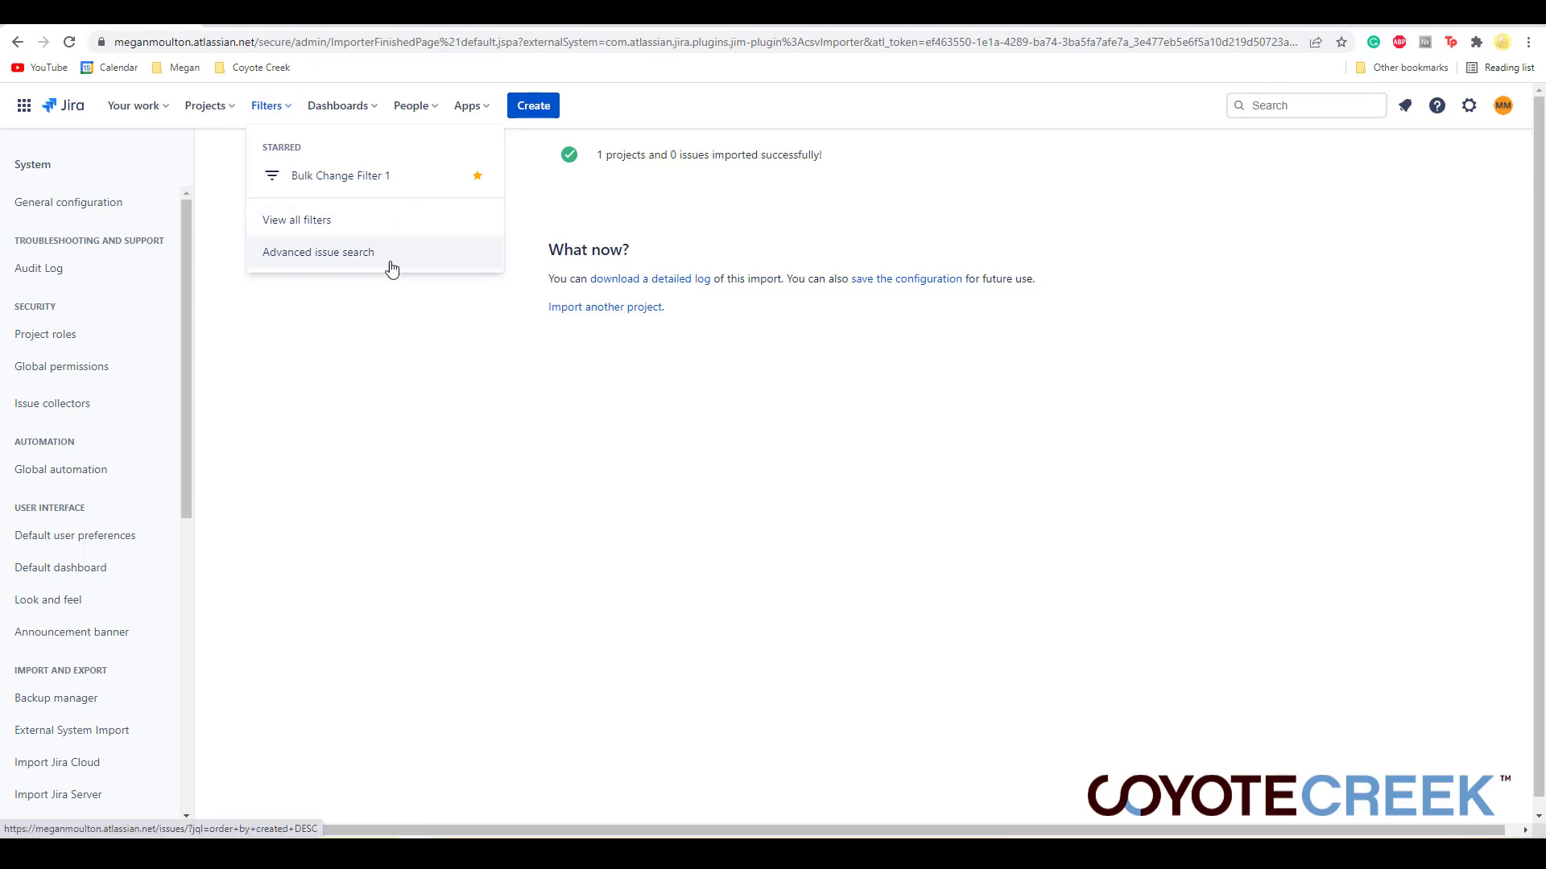
click(395, 179)
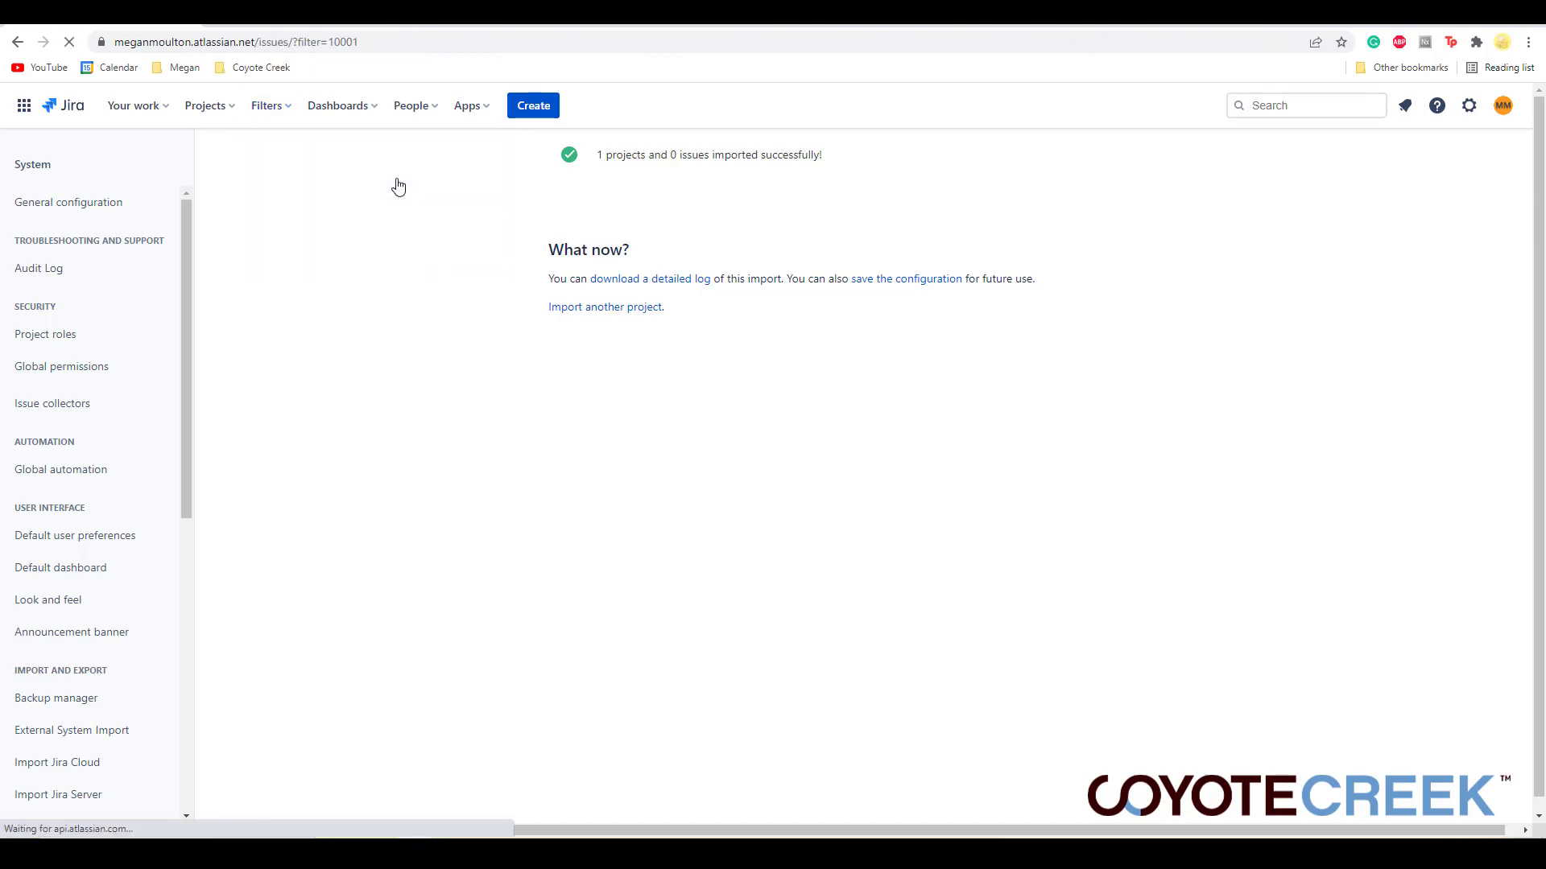